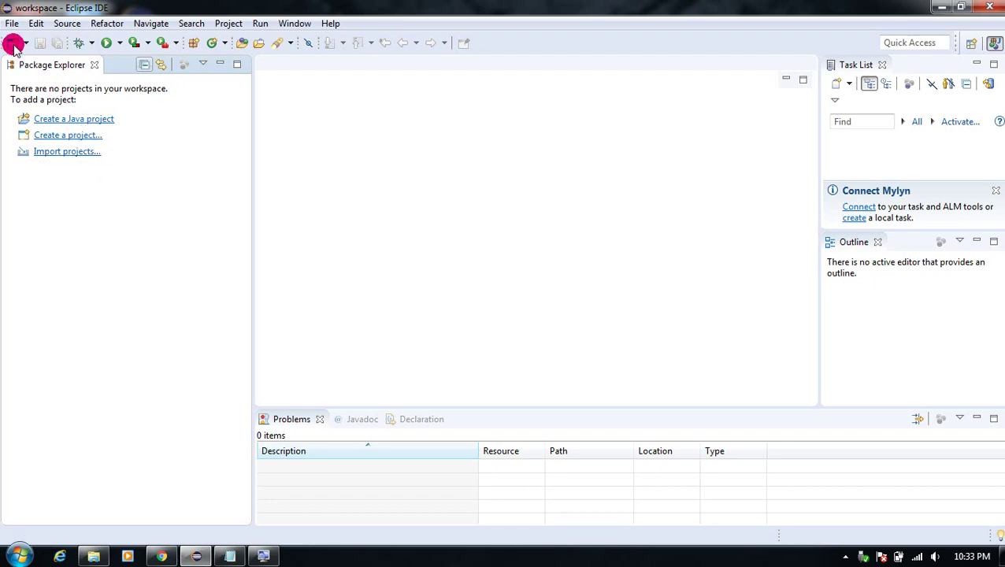
click(11, 23)
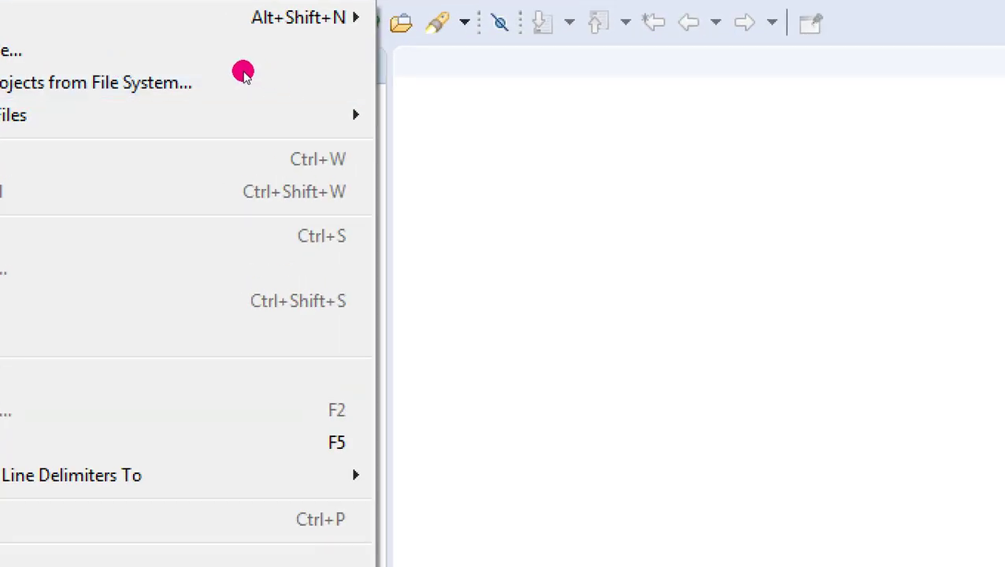
mouse_move(165, 46)
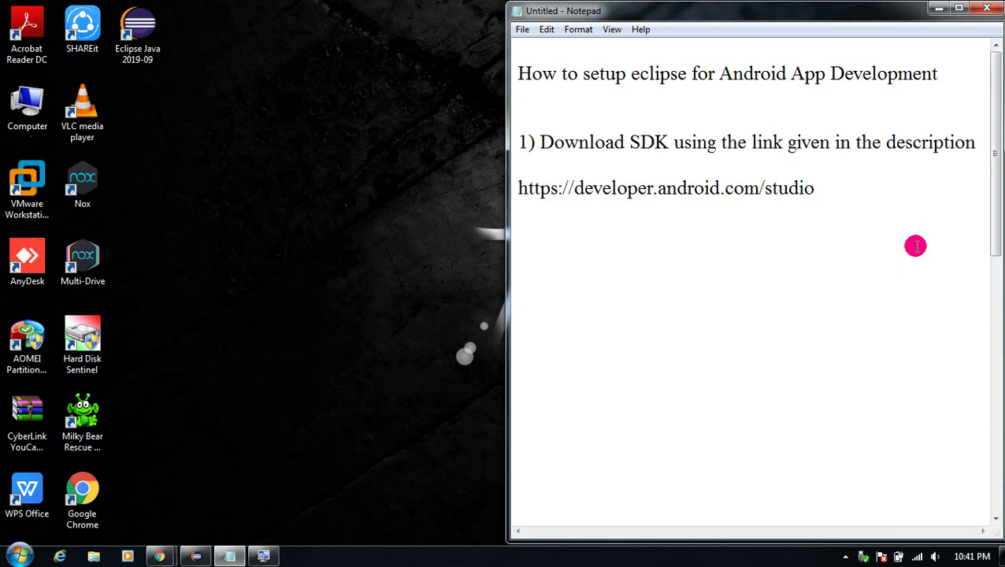
click(809, 188)
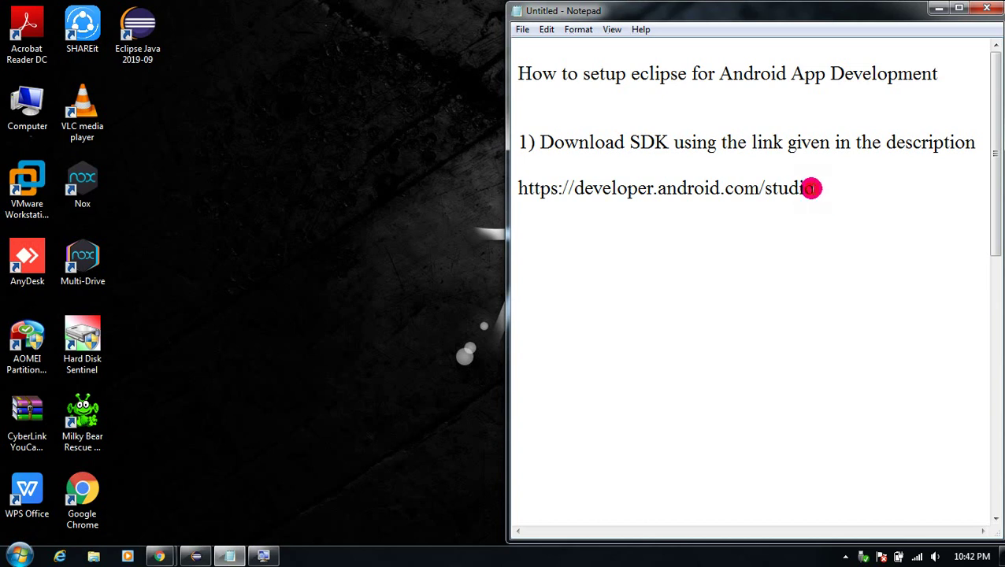
drag(812, 188, 521, 189)
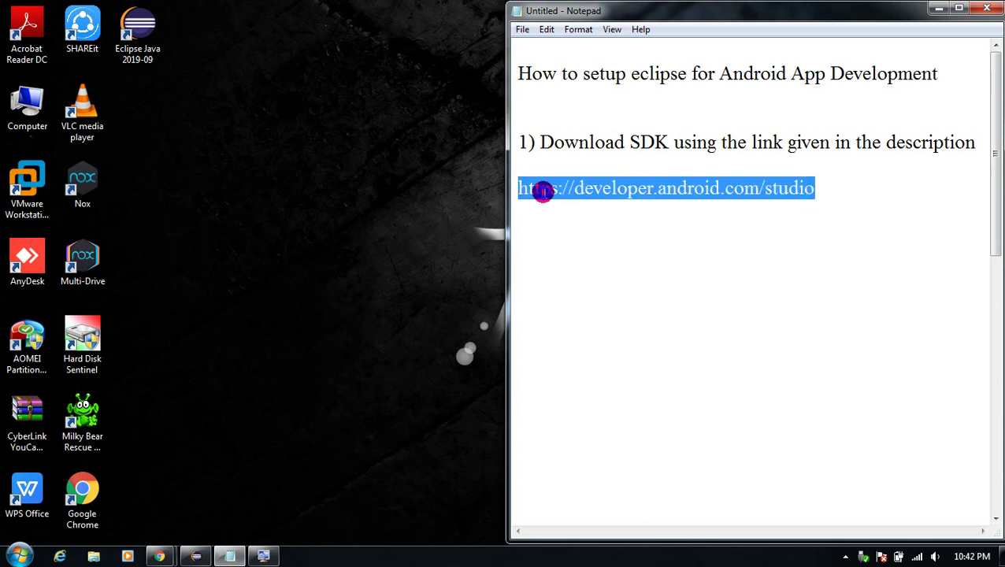
right_click(543, 191)
click(593, 241)
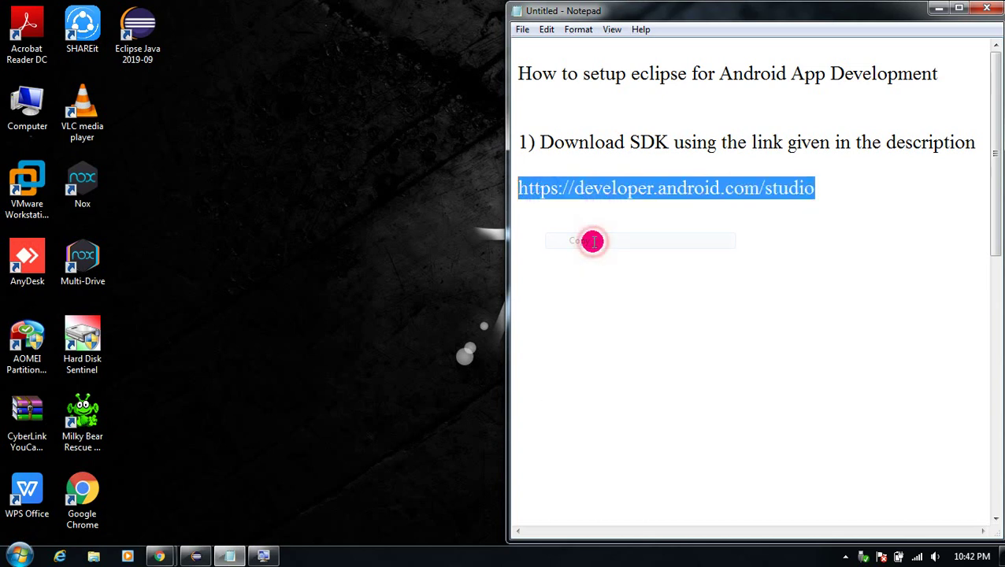
key(alt)
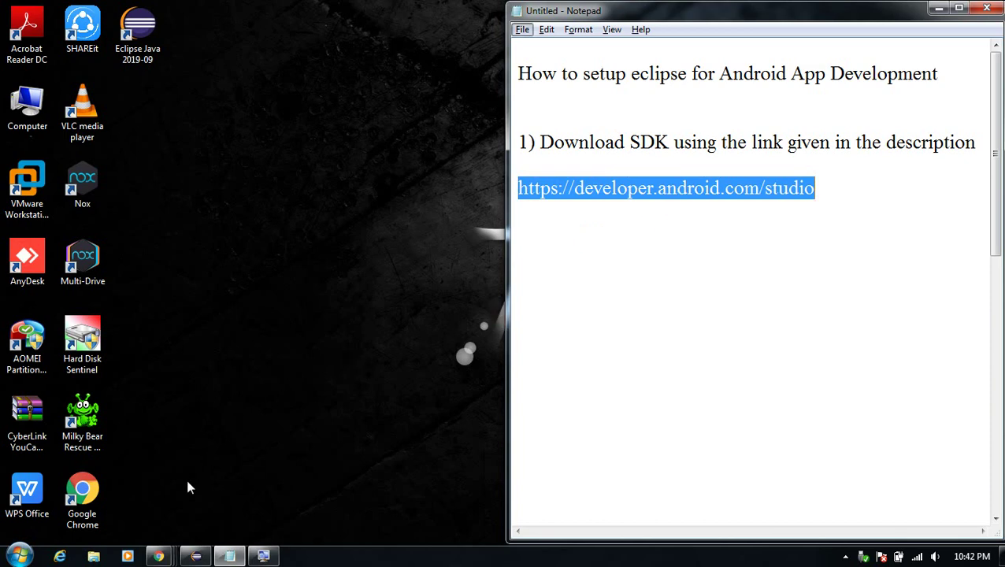
Switch to a new tab in Google Chrome and open the copied address developer.android.com/studio
click(158, 554)
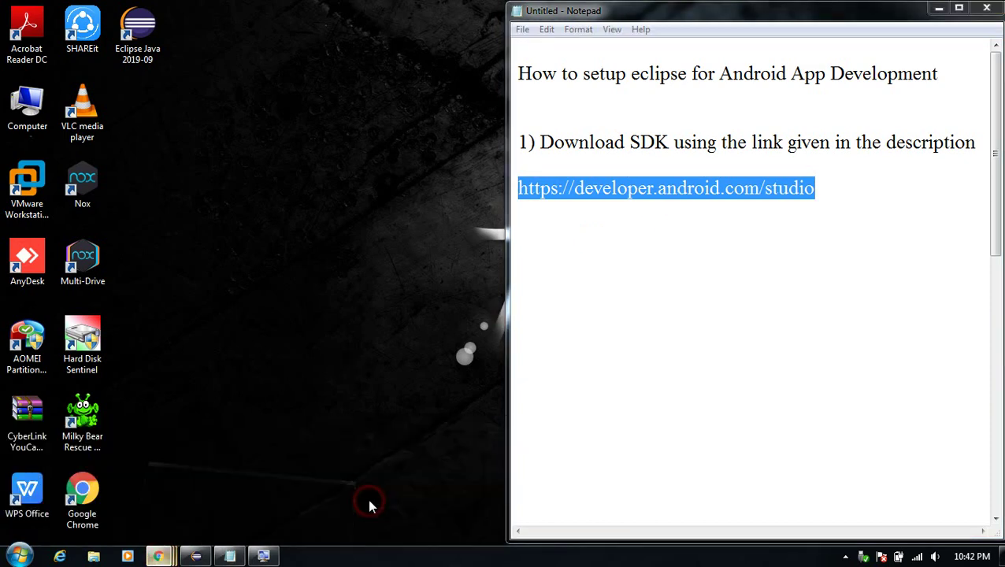
click(368, 504)
right_click(276, 38)
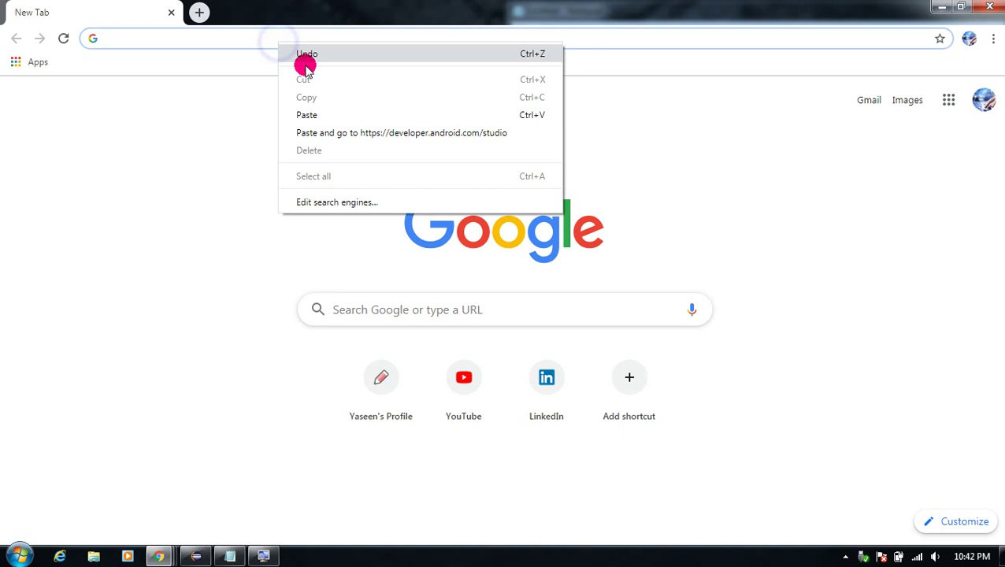
click(307, 115)
key(Return)
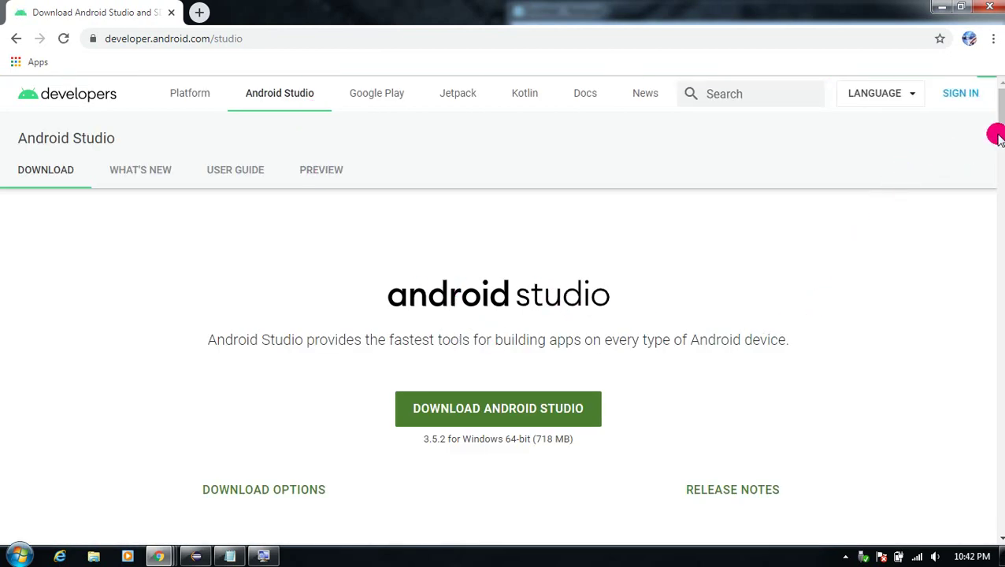
Look through the Android Studio downloads, Offline components and Command line tools only sections for the Windows SDK tools package
scroll(502, 328, down, 20)
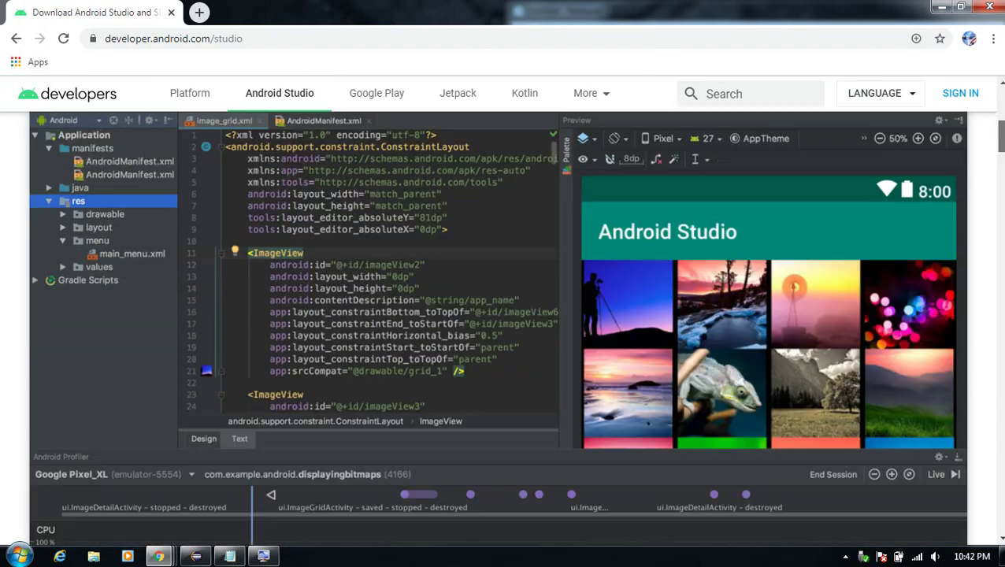
scroll(502, 327, down, 15)
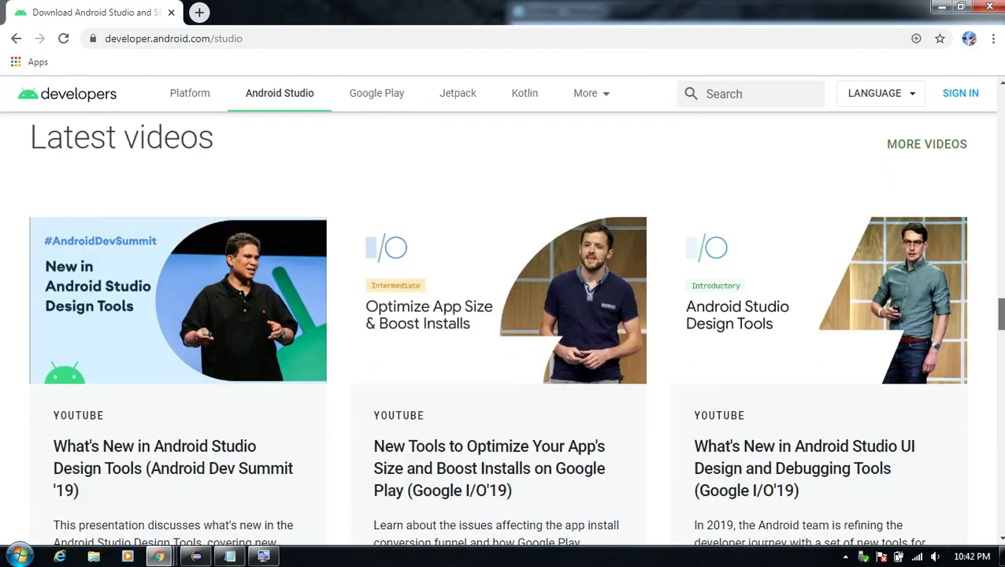
drag(998, 313, 999, 397)
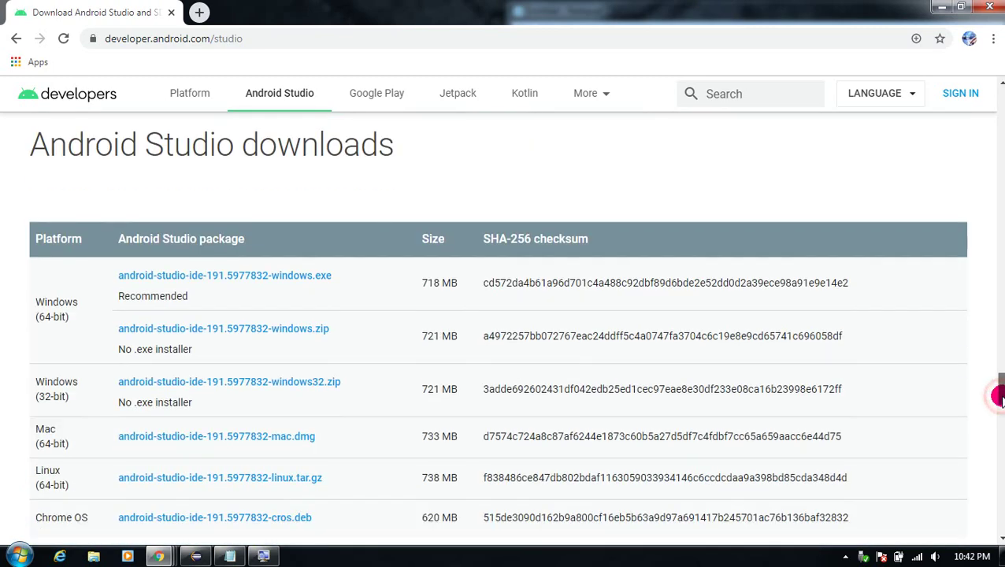
drag(29, 142, 393, 161)
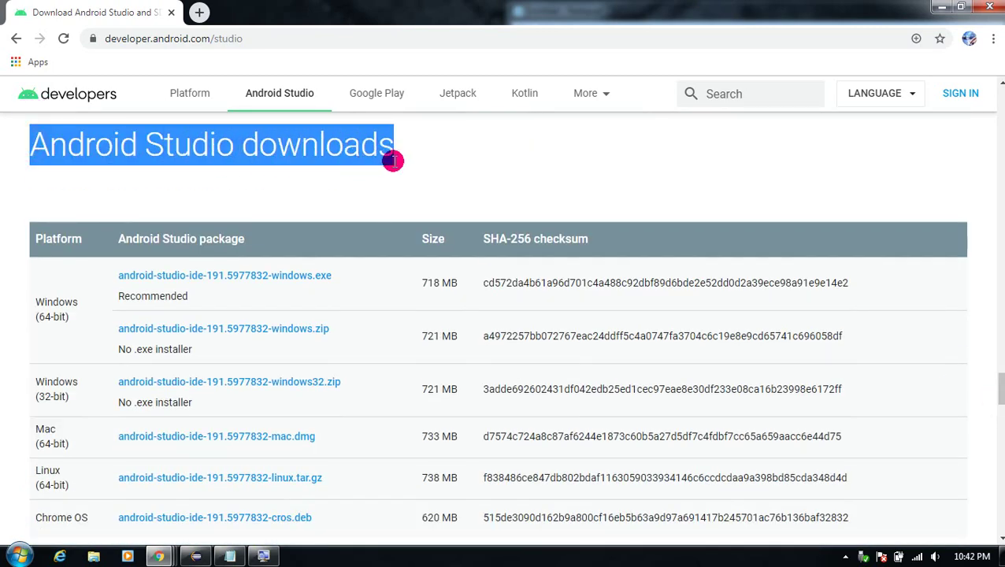
drag(998, 387, 999, 415)
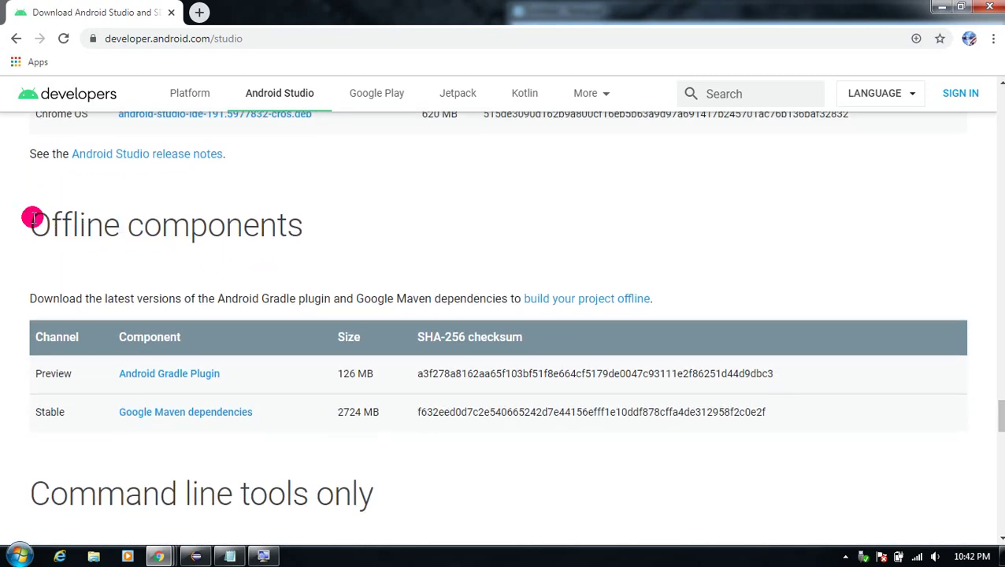
drag(31, 218, 305, 235)
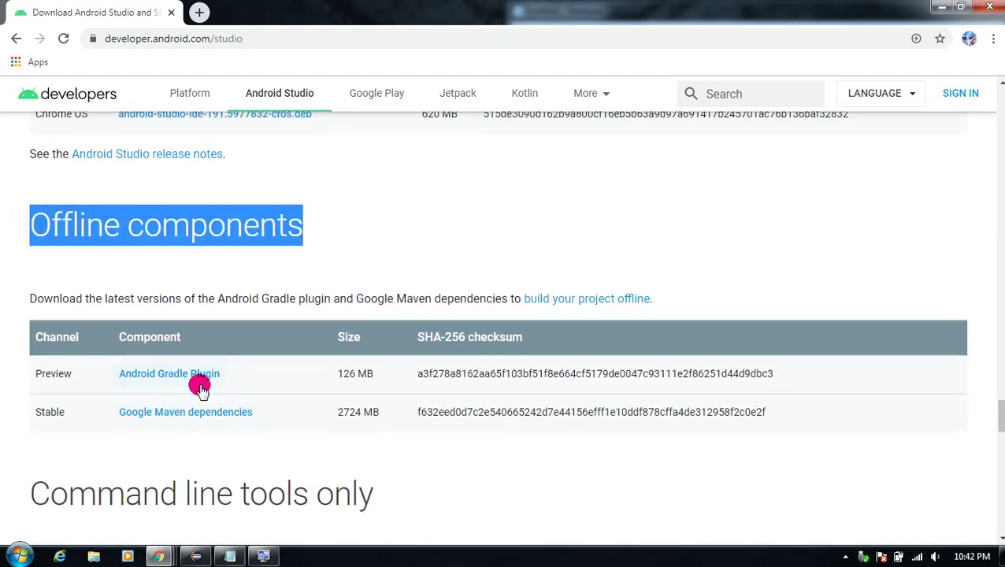
drag(998, 414, 999, 435)
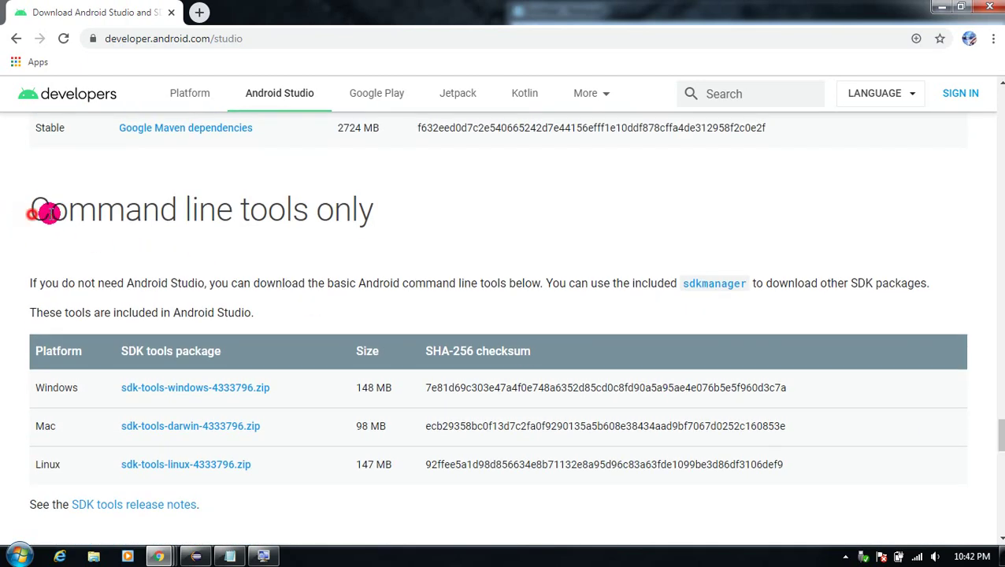
drag(46, 212, 367, 228)
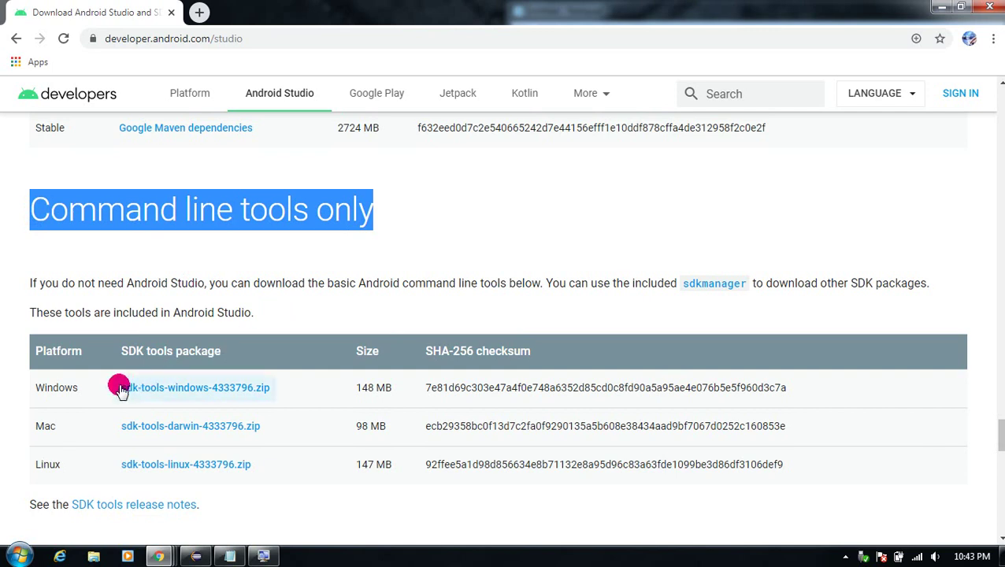
drag(33, 387, 161, 390)
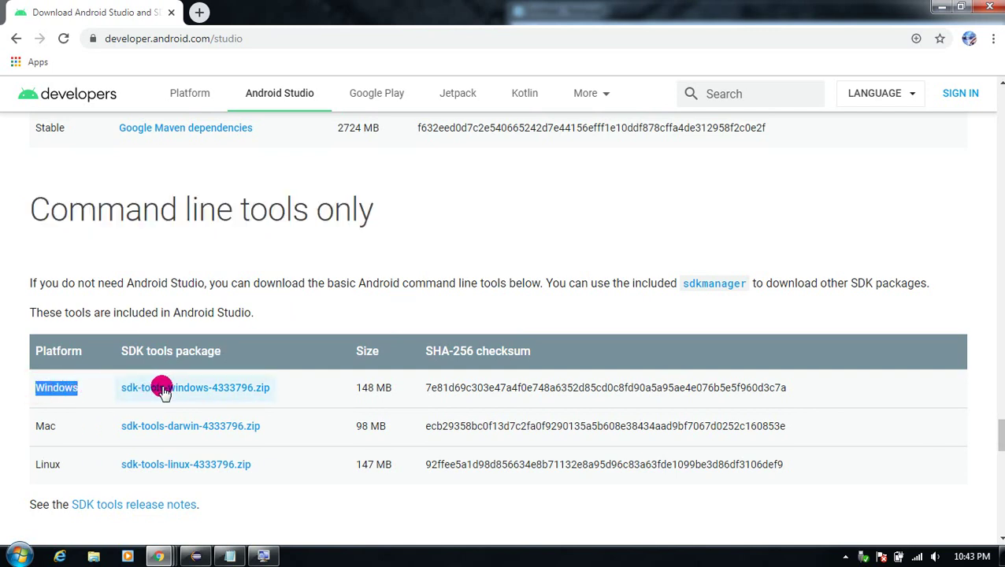
right_click(161, 390)
click(57, 249)
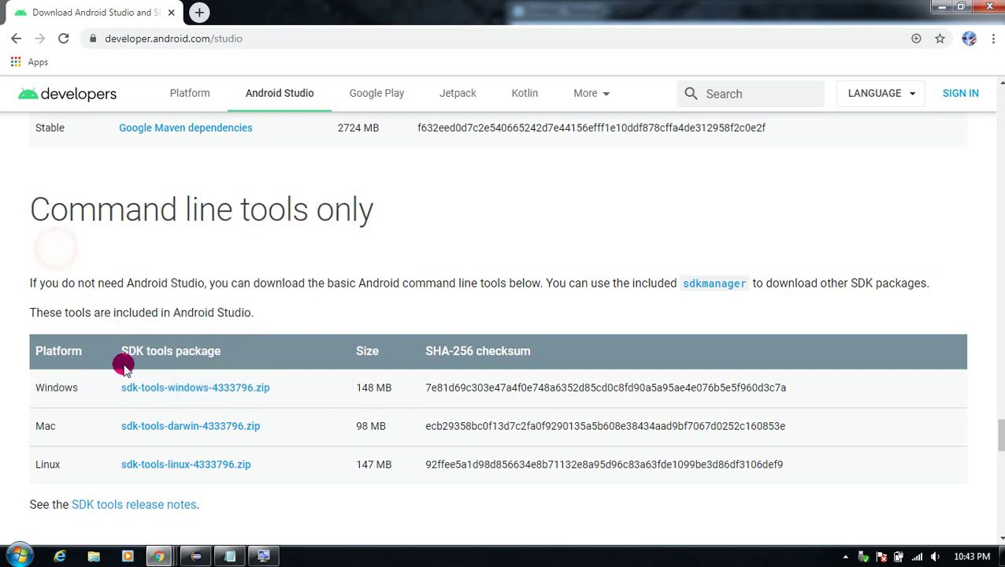
Download sdk-tools-windows-4333796.zip, accepting the terms and conditions, and save it in the wallpapers folder on Local Disk (D:)
click(136, 390)
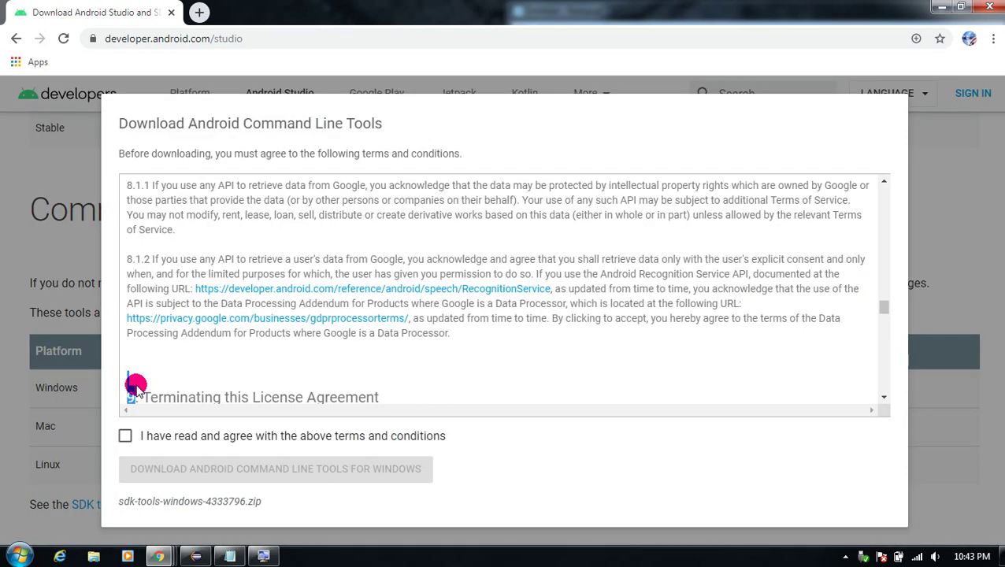
click(125, 435)
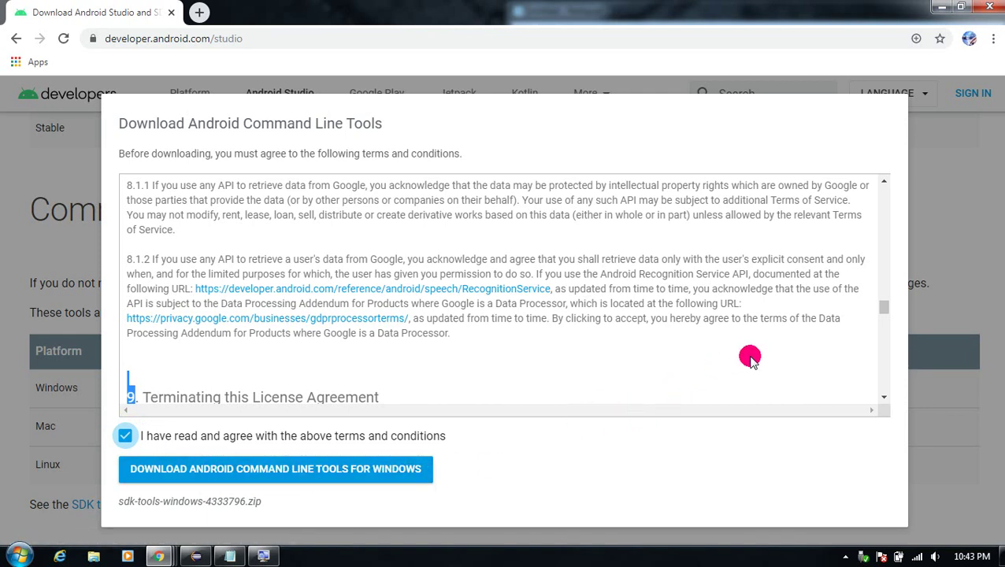
click(371, 472)
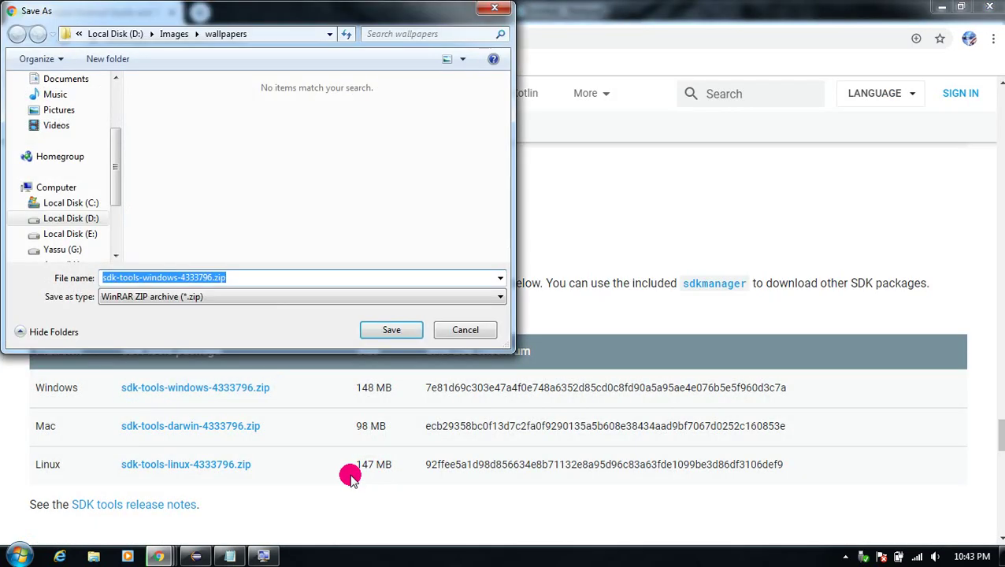
click(314, 227)
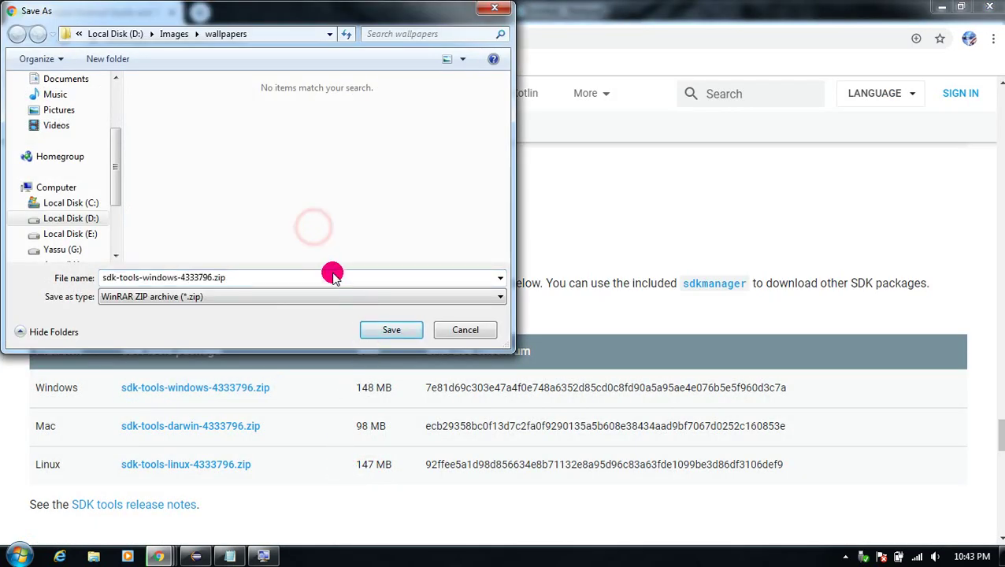
click(371, 330)
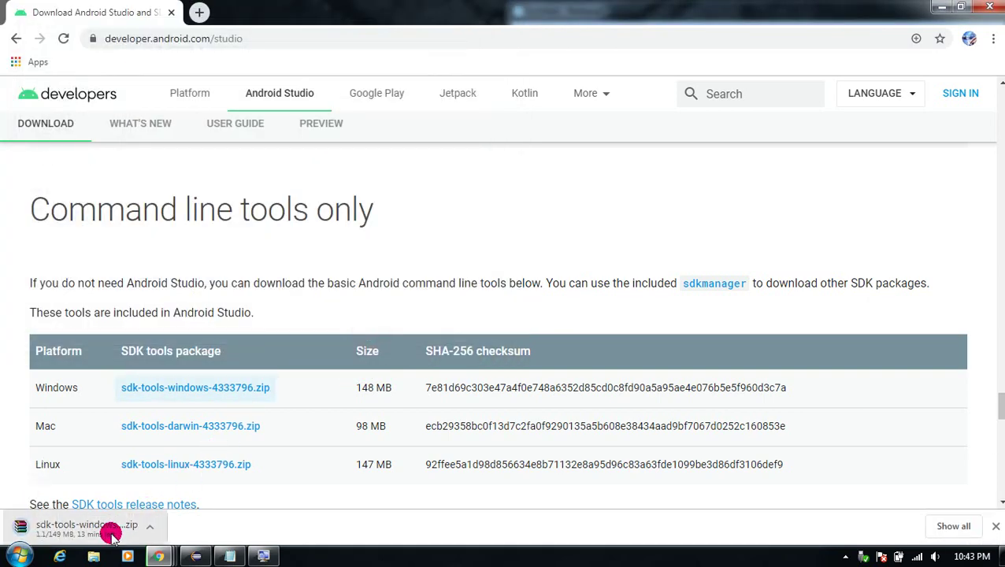
key(ctrl+plus)
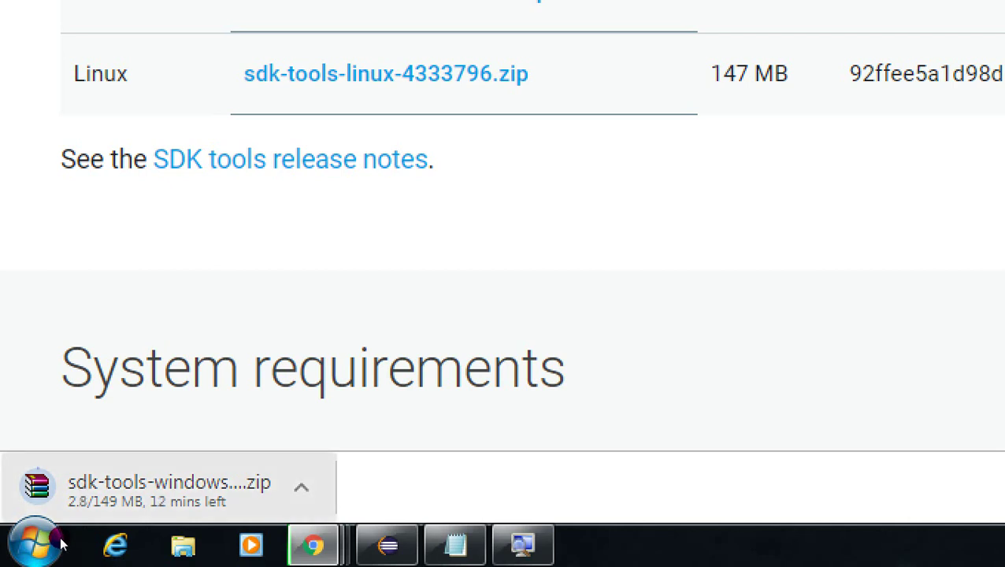
click(35, 544)
click(35, 544)
Add the lines "2) open Eclipse" and "Eclipse -> Help -> Install New Software." below the link in the Notepad notes
click(696, 264)
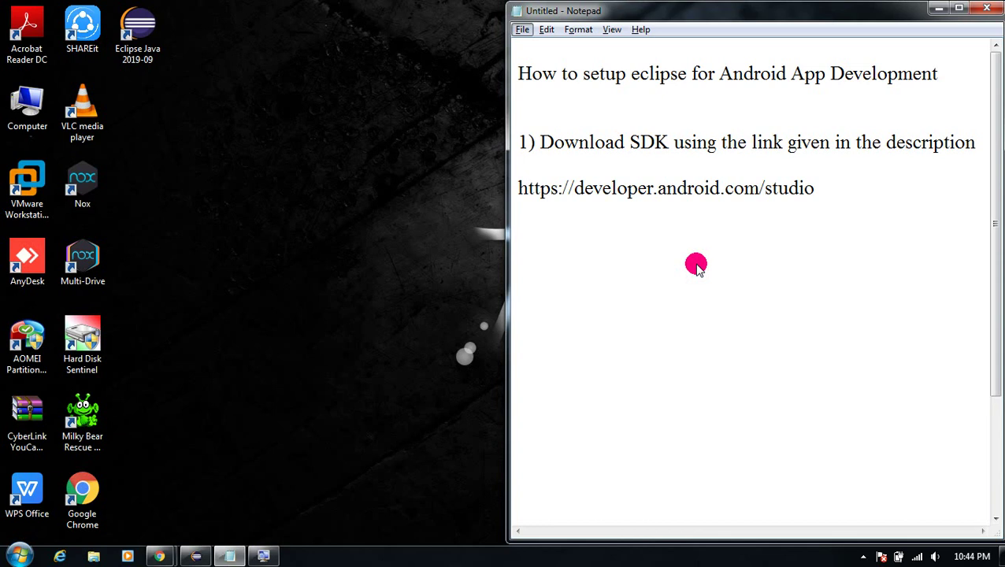
key(Return)
key(Return)
text(2) open Eclipse)
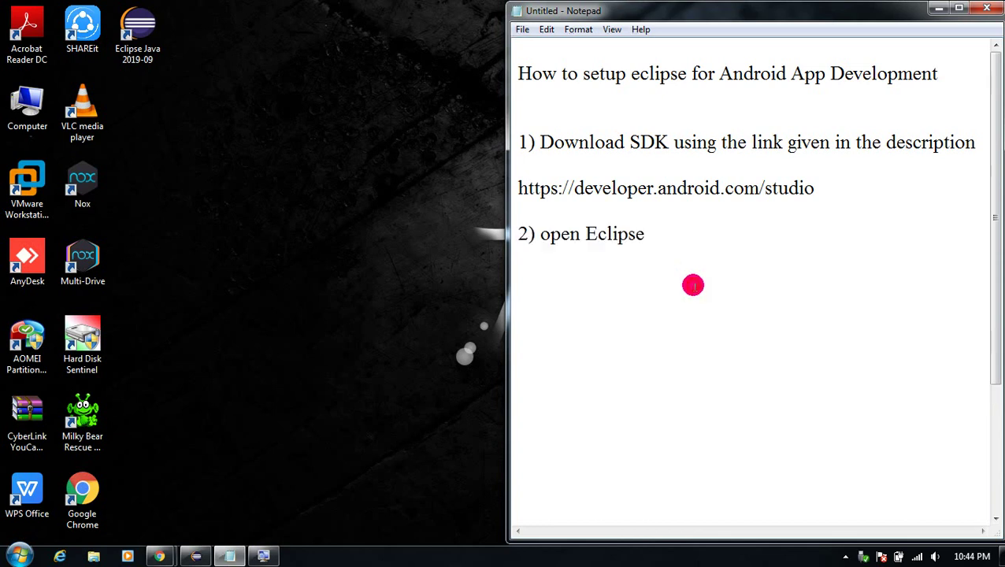
key(Return)
key(Return)
text(Eclipse -> Help -> Install New Software.)
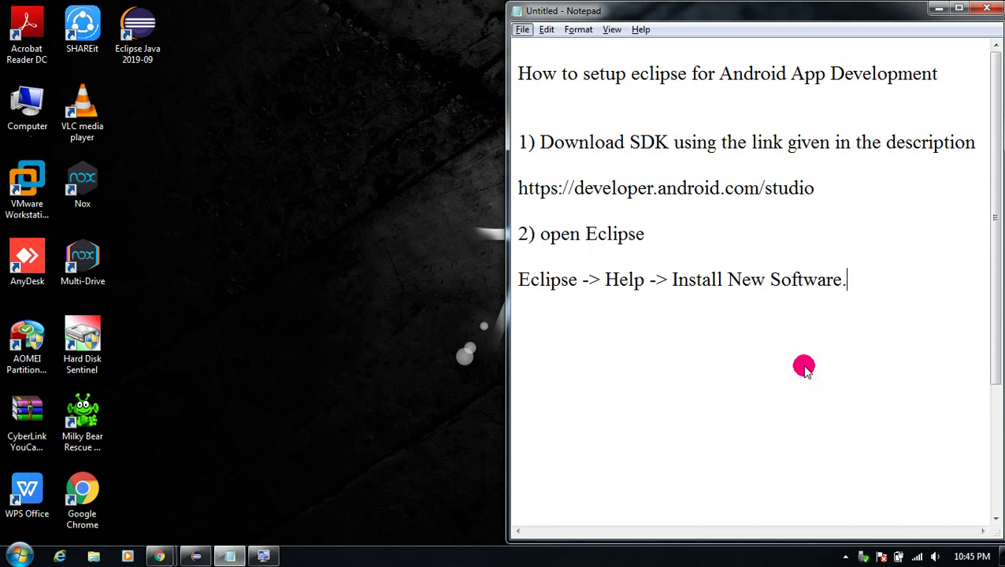
Switch to Eclipse and locate the Install New Software command without running it
key(super+d)
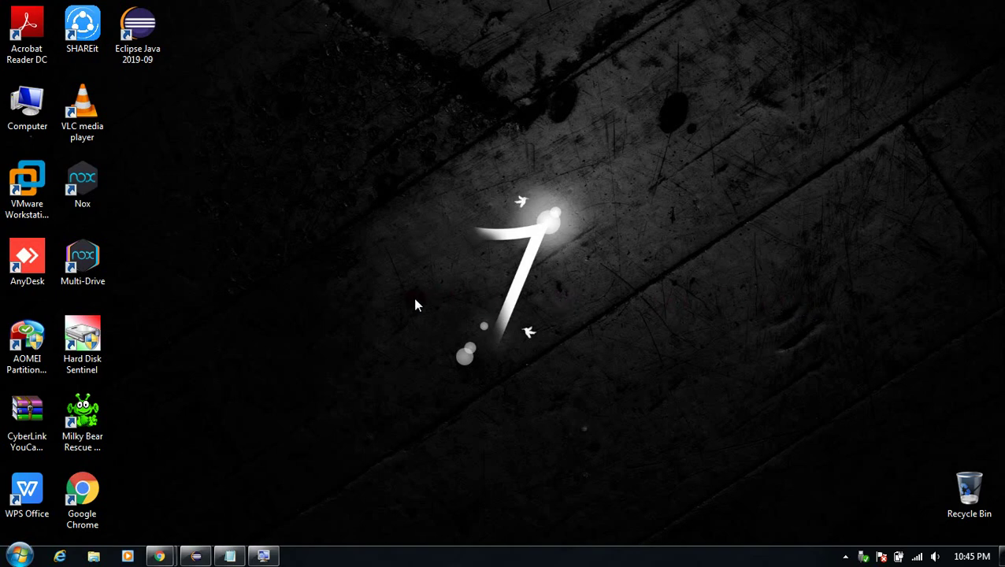
click(189, 557)
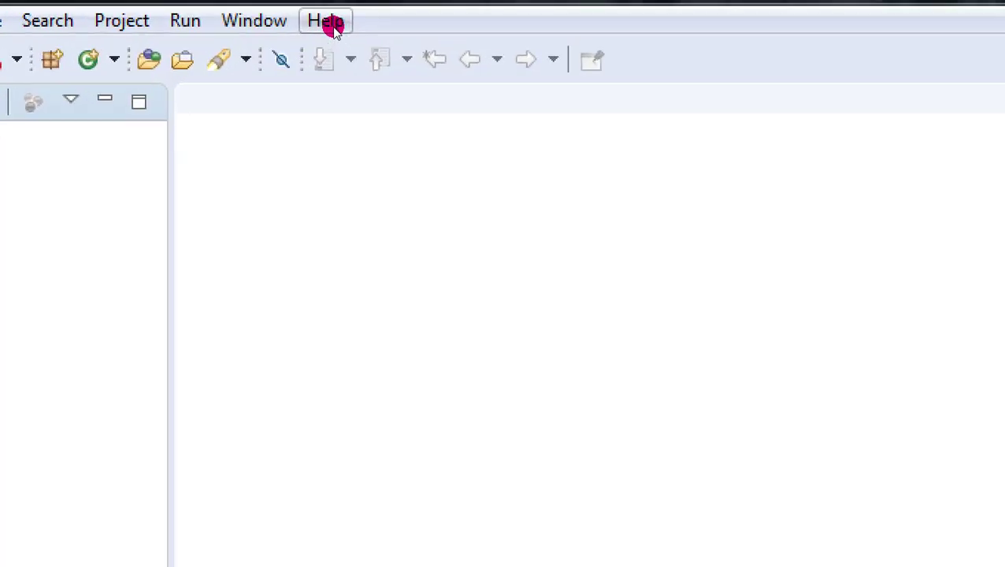
click(331, 24)
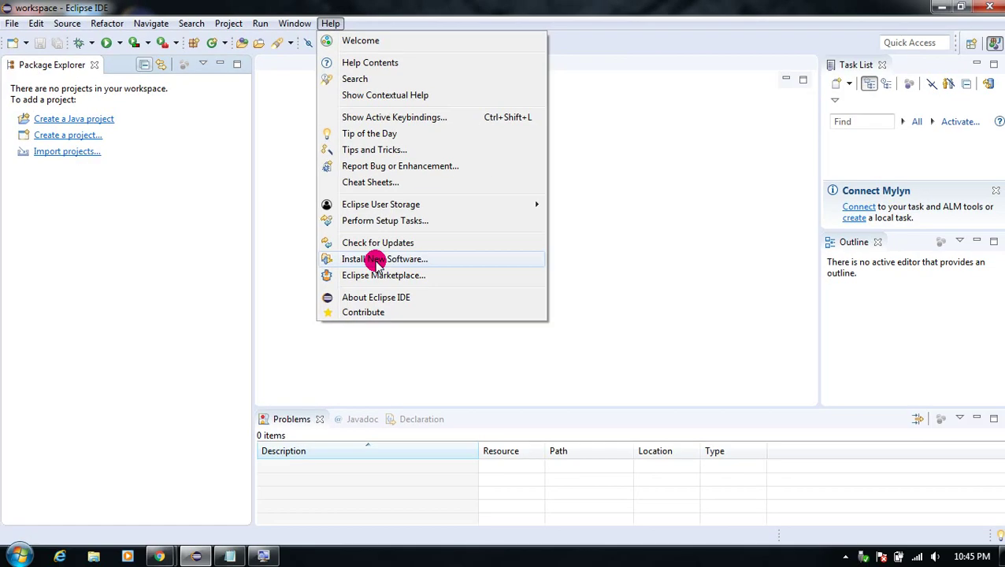
click(403, 386)
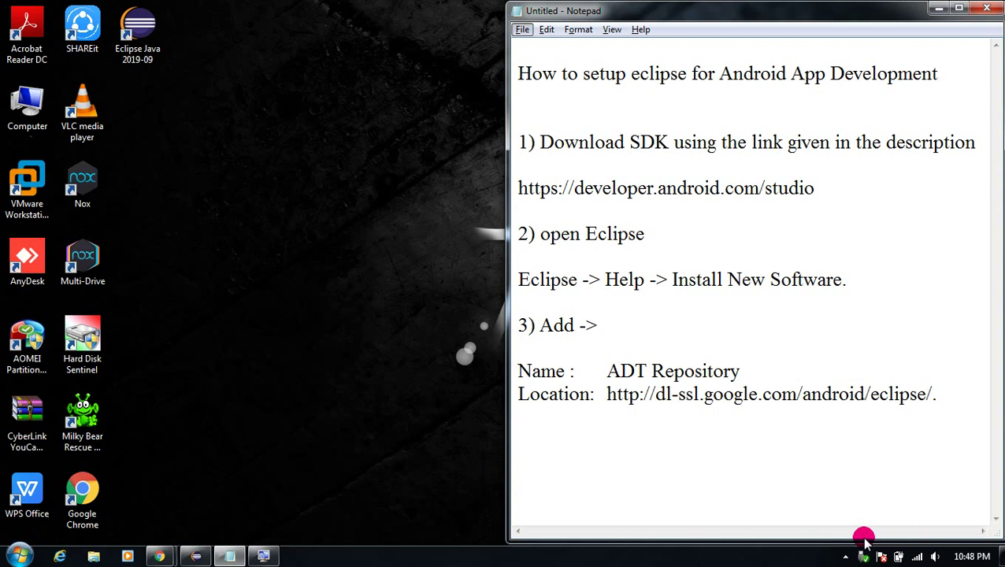
drag(938, 395, 611, 403)
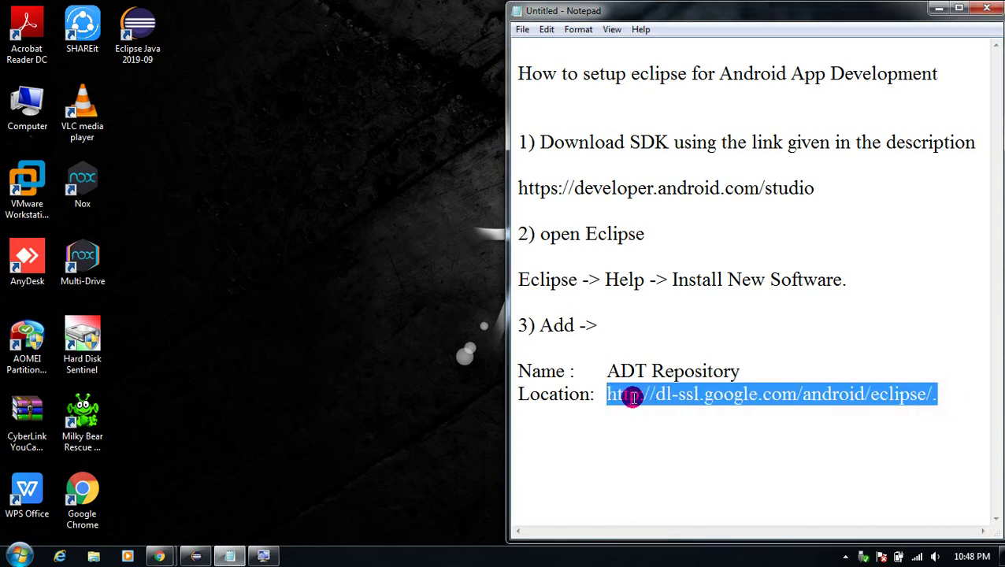
right_click(636, 400)
click(680, 237)
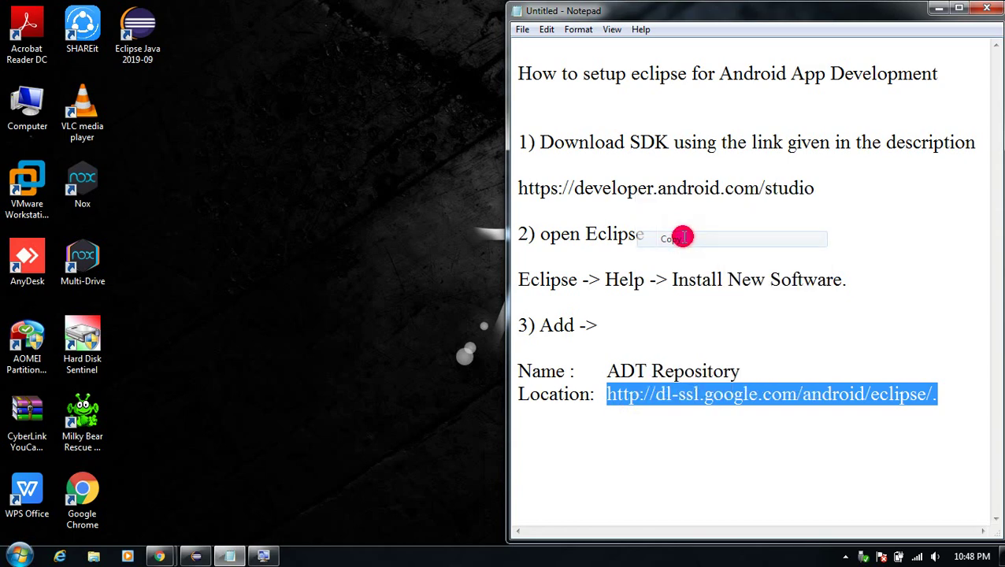
click(197, 557)
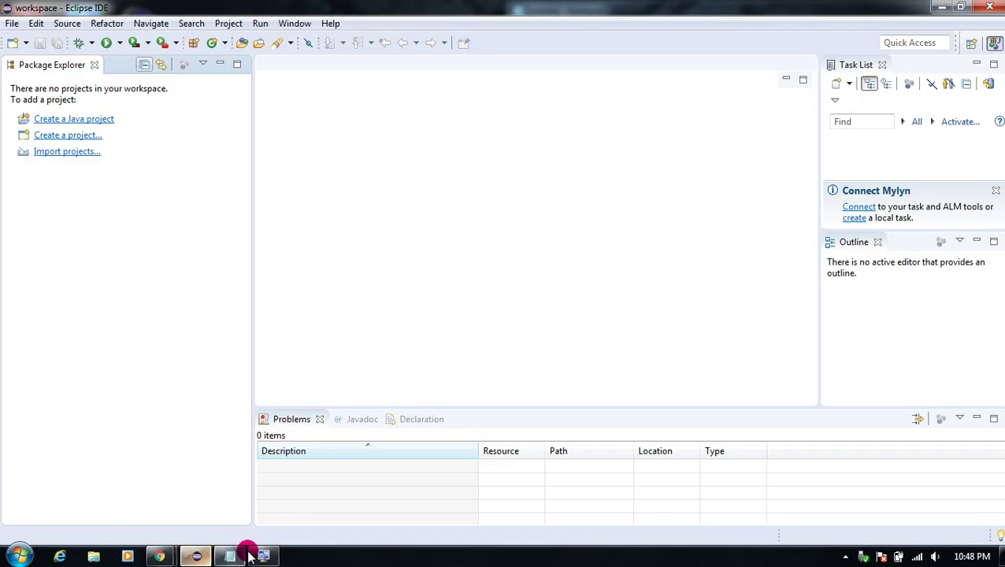
click(329, 24)
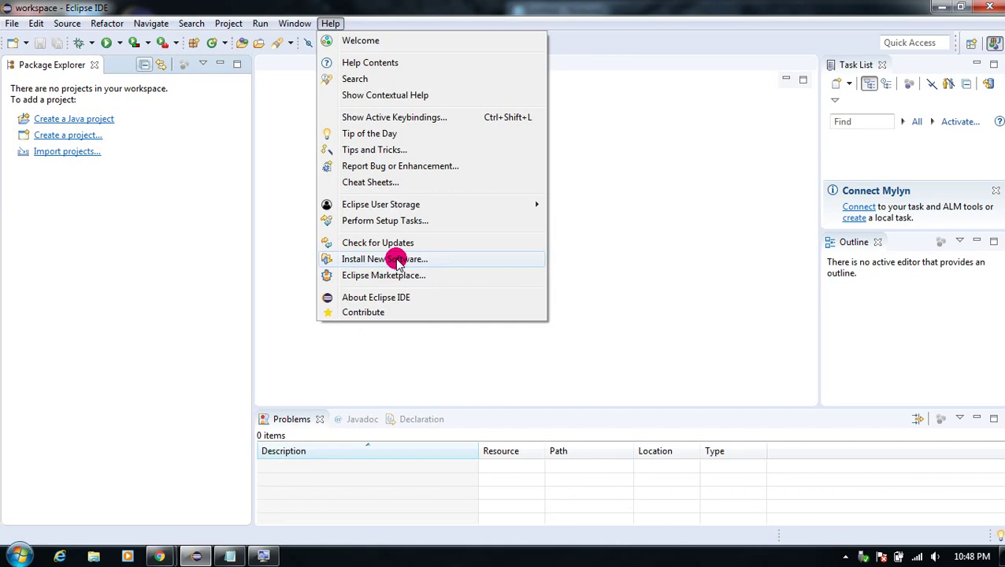
click(395, 258)
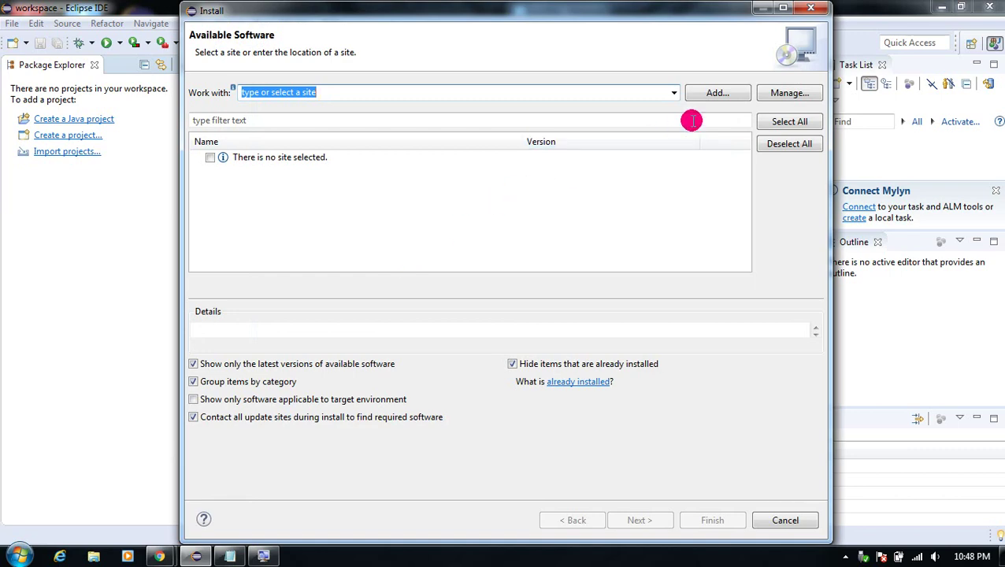
click(699, 94)
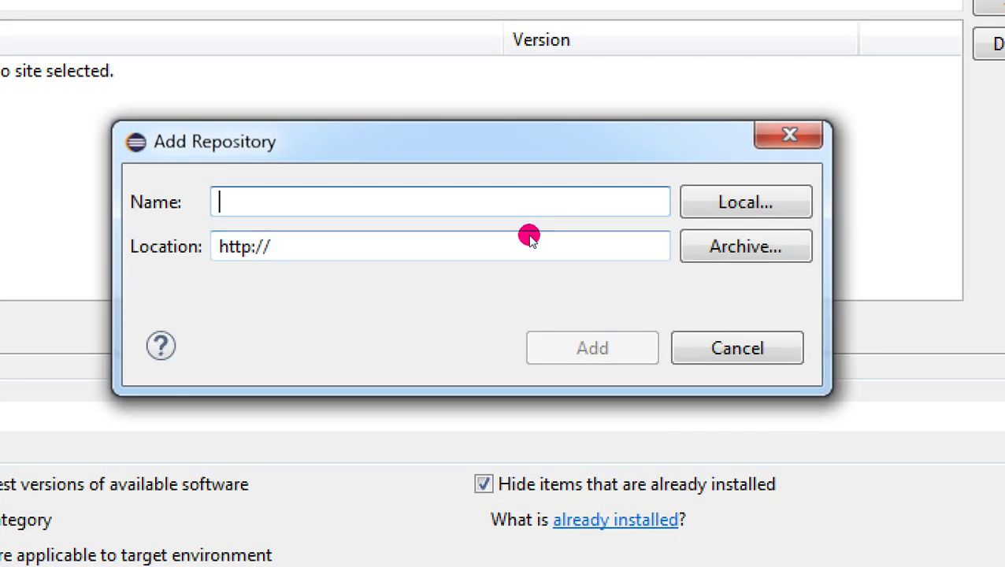
text(ADT Repository)
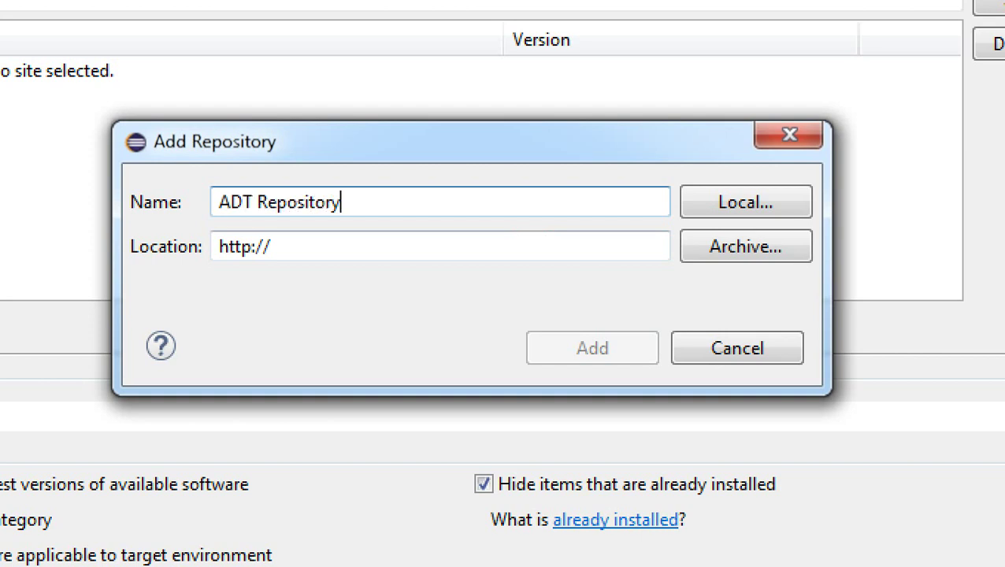
click(441, 245)
double_click(390, 246)
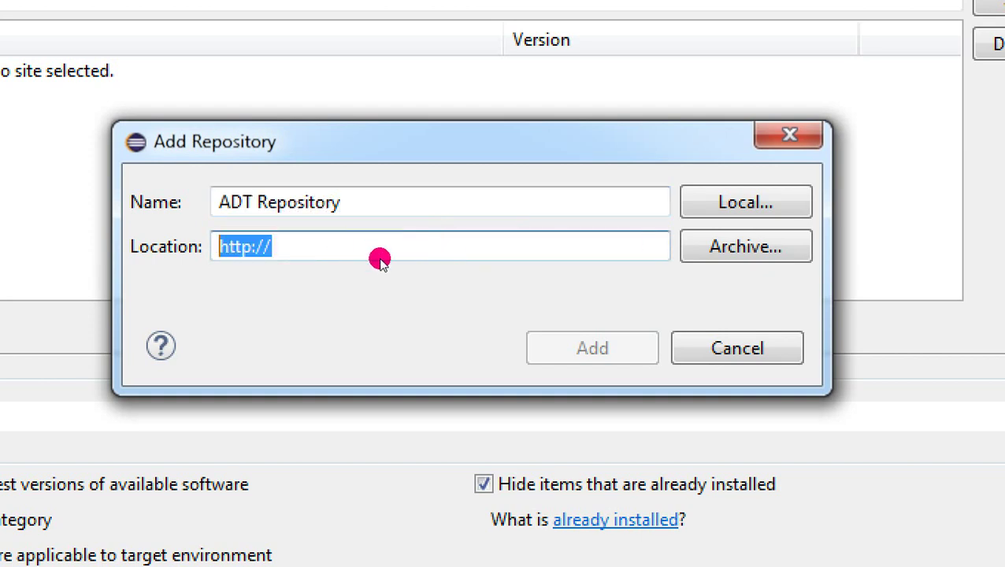
key(ctrl+v)
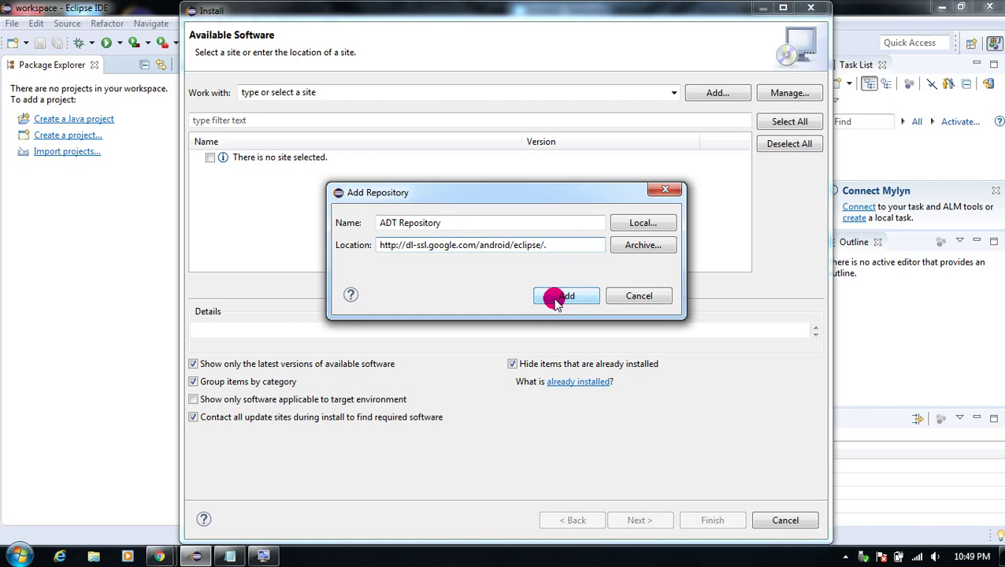
click(566, 356)
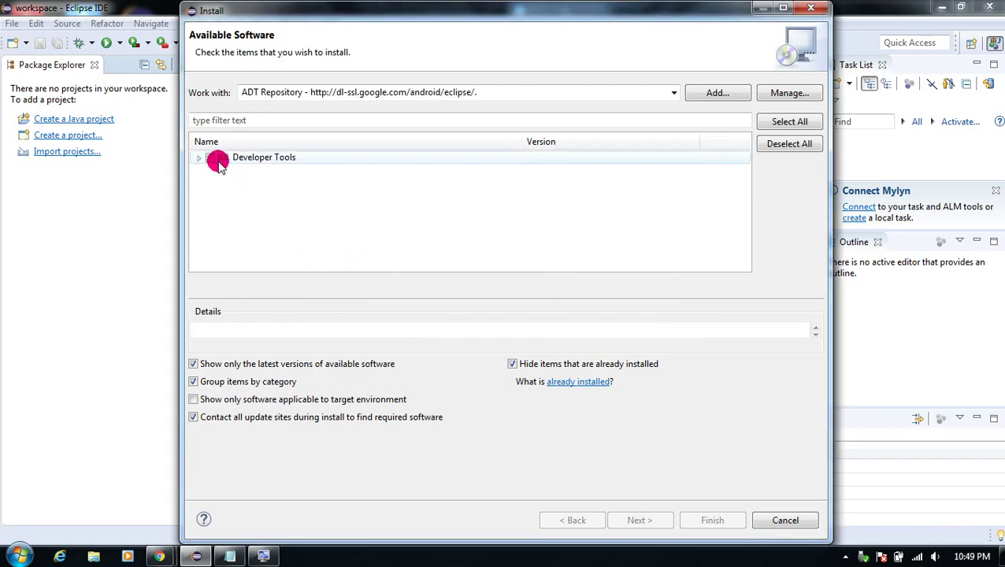
Select all the Developer Tools from the ADT Repository, accept the license agreements and start the installation
click(209, 157)
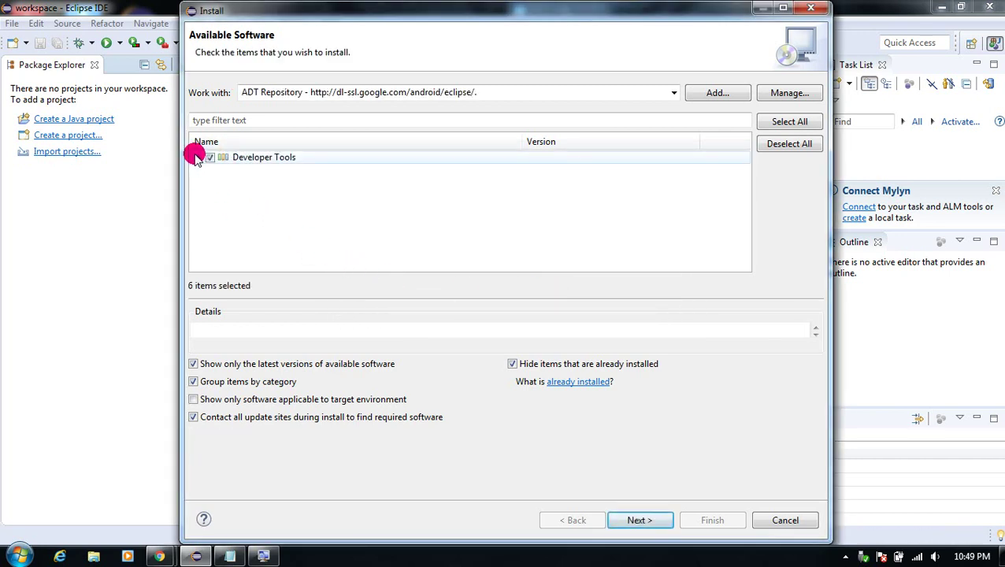
click(200, 158)
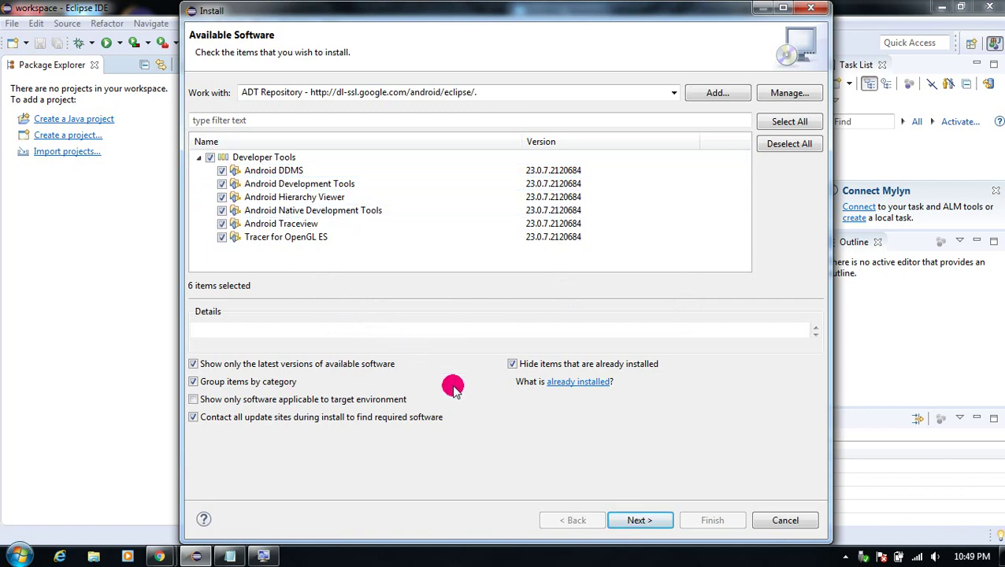
click(638, 519)
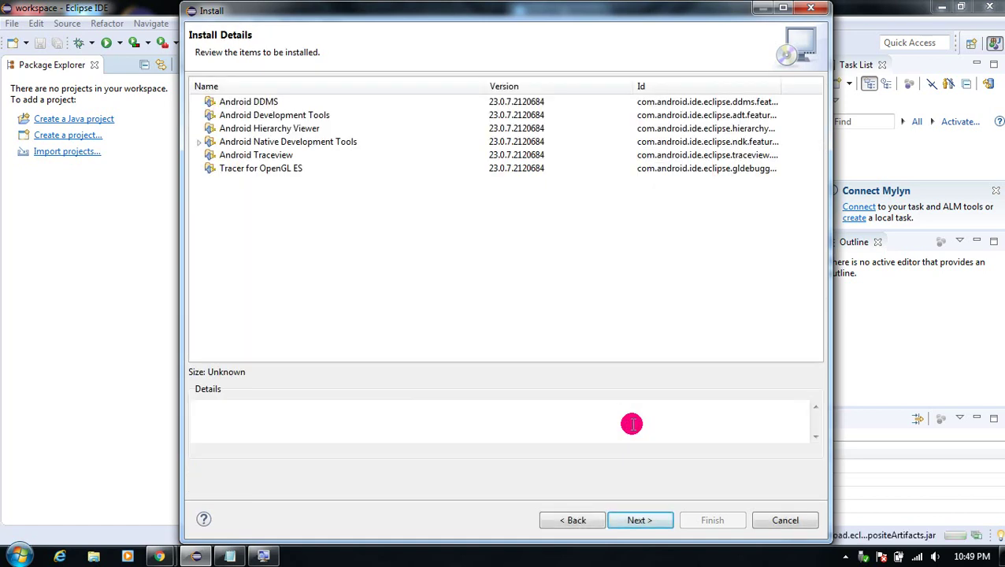
click(638, 520)
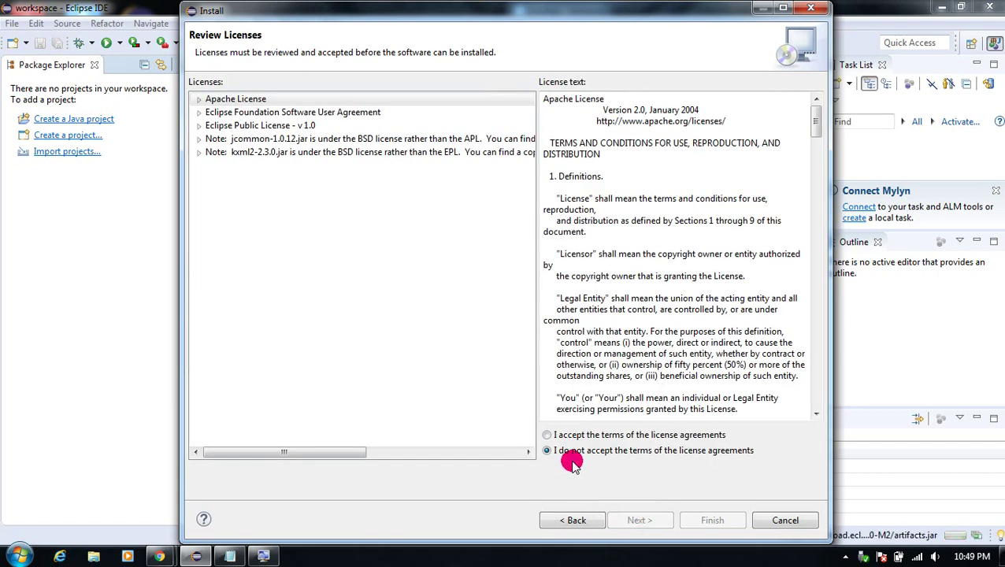
click(546, 435)
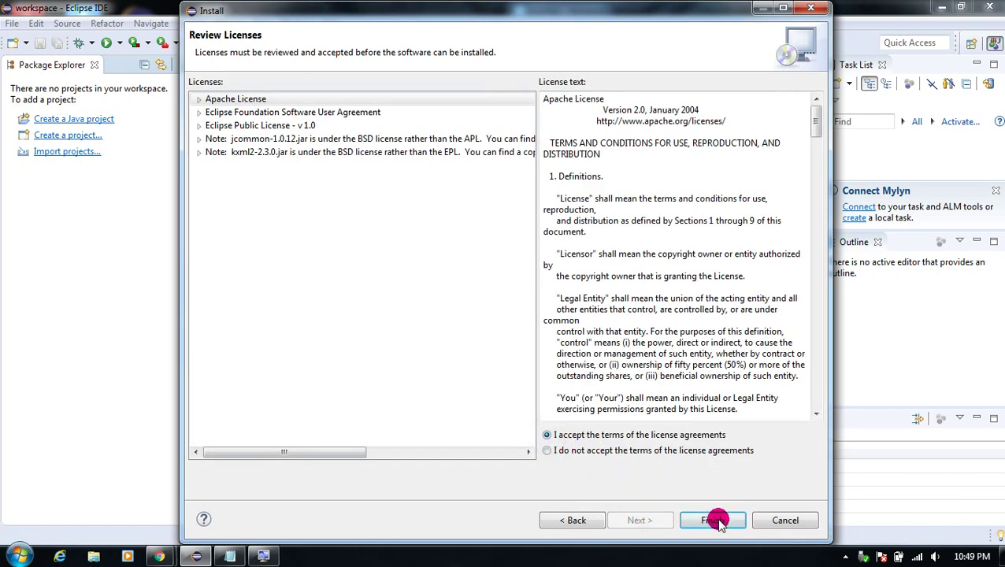
click(712, 520)
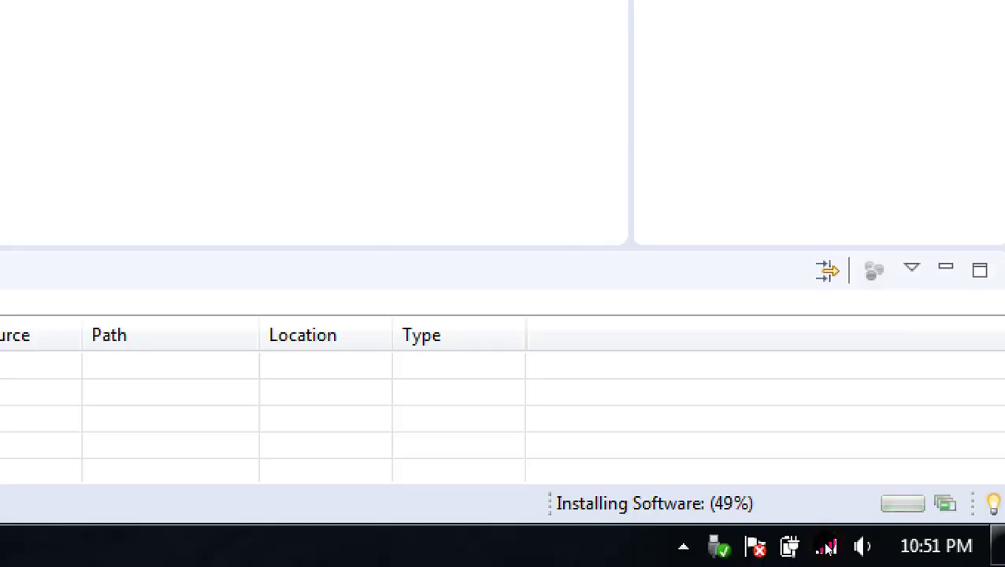
Switch to Notepad and add the line "it will take some time to install" below the repository location
click(814, 391)
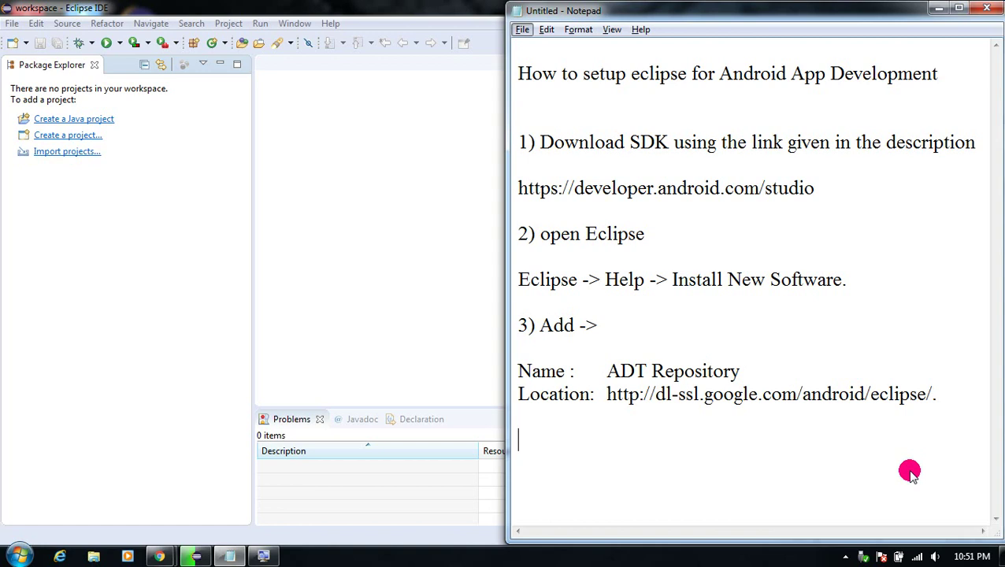
text(t)
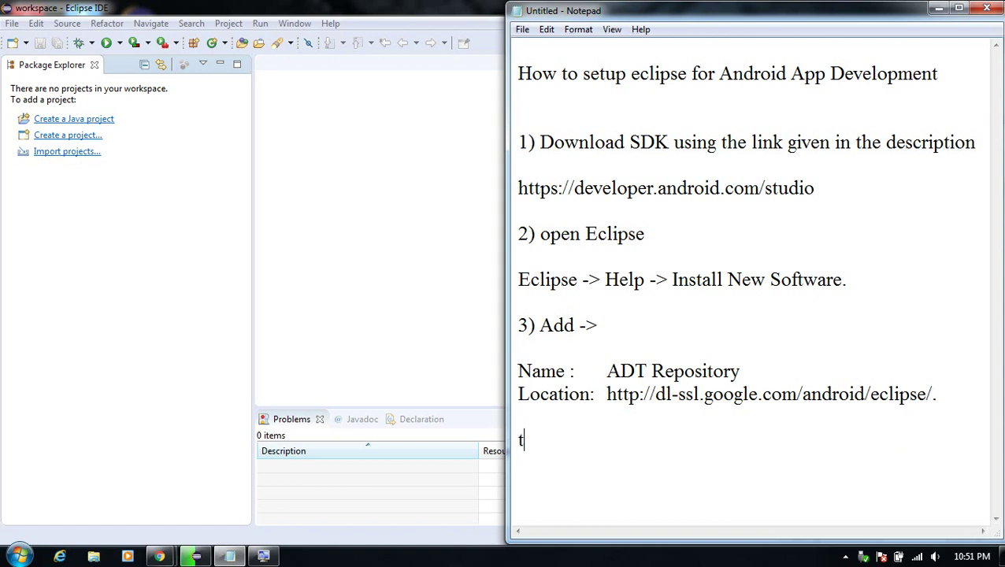
text( will take osme)
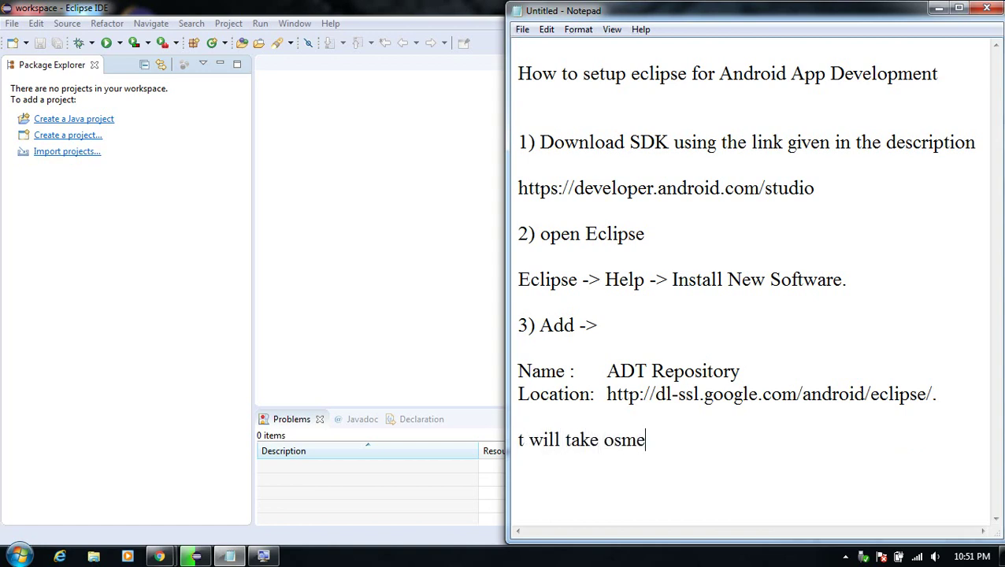
key(BackSpace)
key(BackSpace)
key(BackSpace)
key(BackSpace)
text(some time)
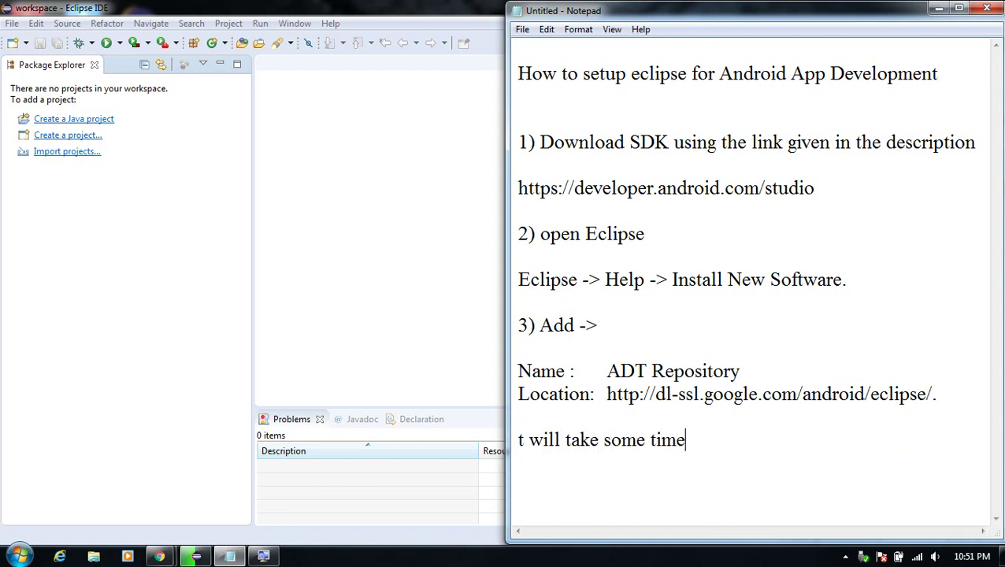
text( to install)
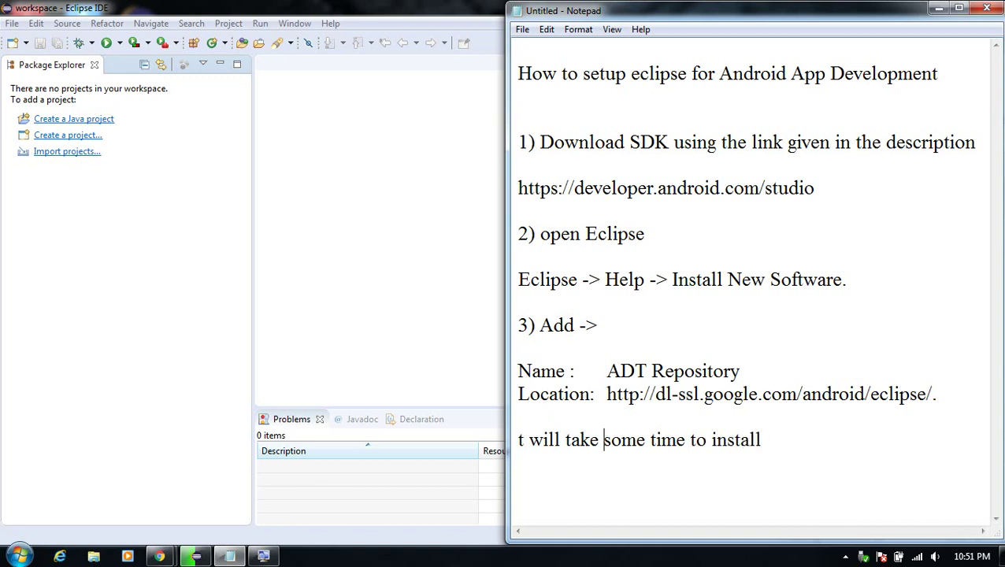
click(518, 439)
text(i)
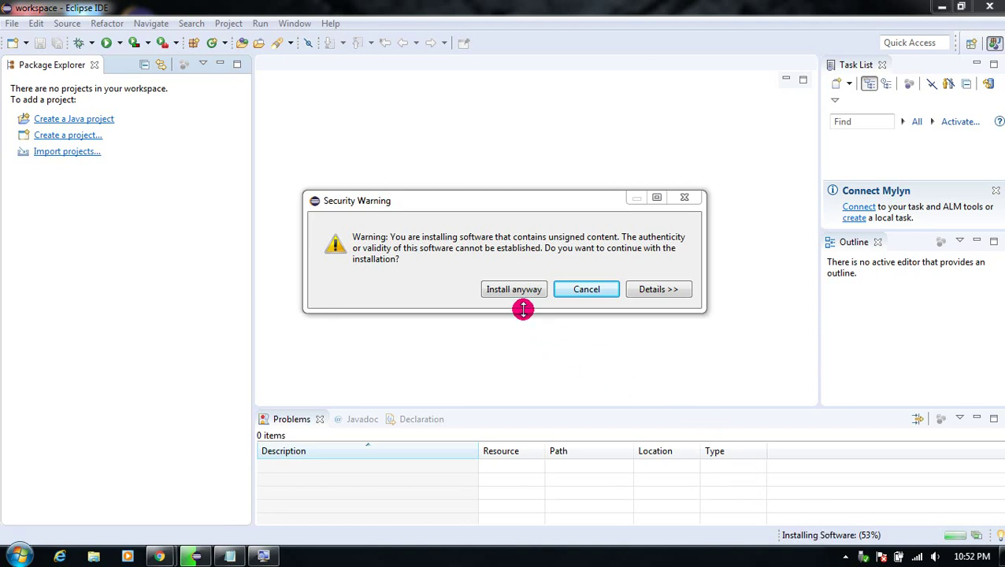
Allow the unsigned content to install anyway and restart the IDE to apply the changes
click(516, 292)
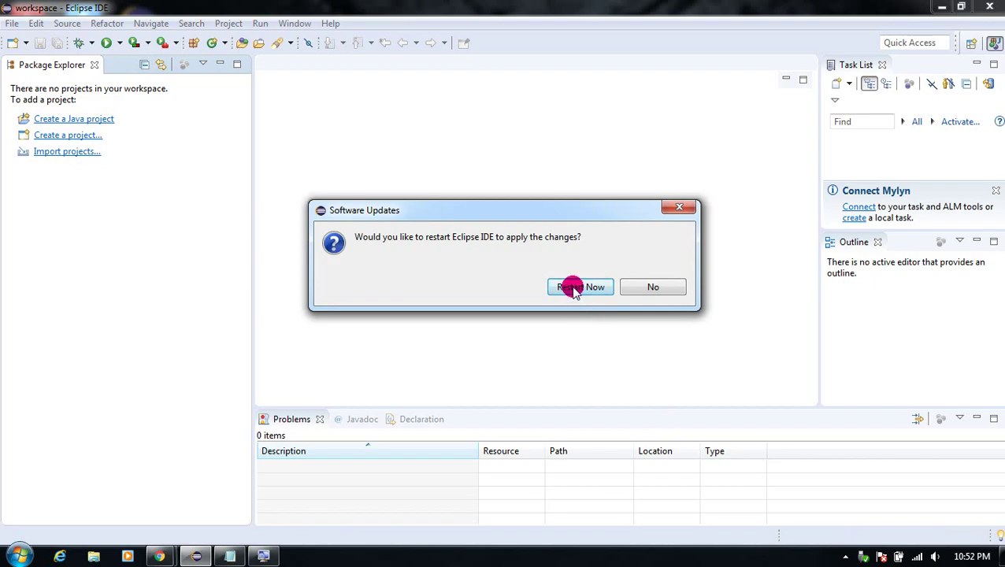
click(573, 288)
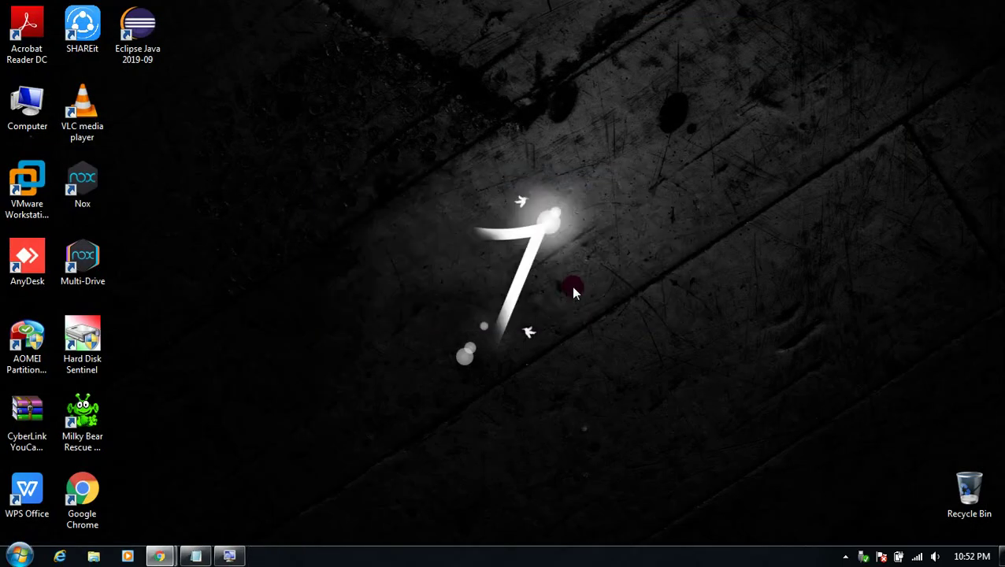
right_click(579, 260)
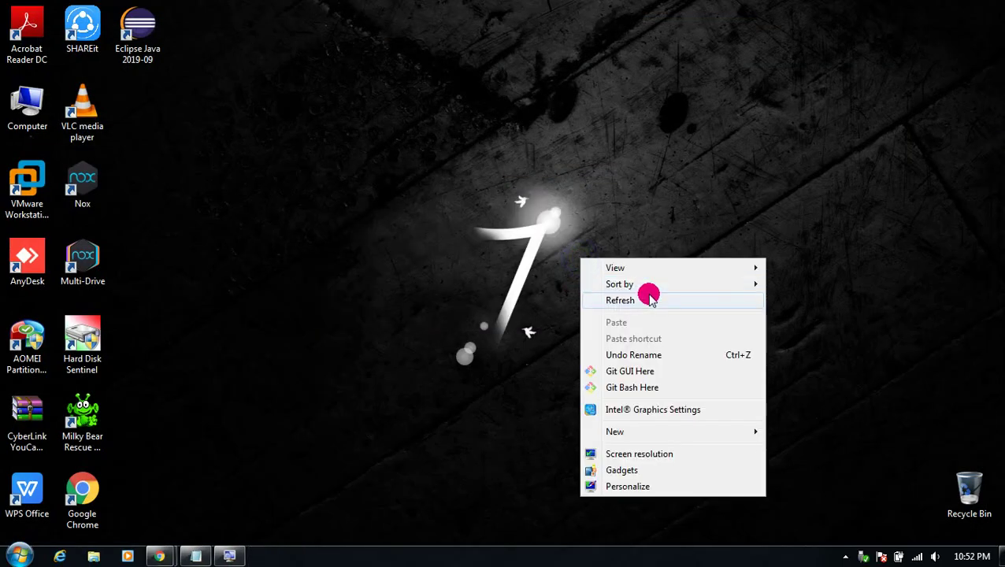
click(647, 296)
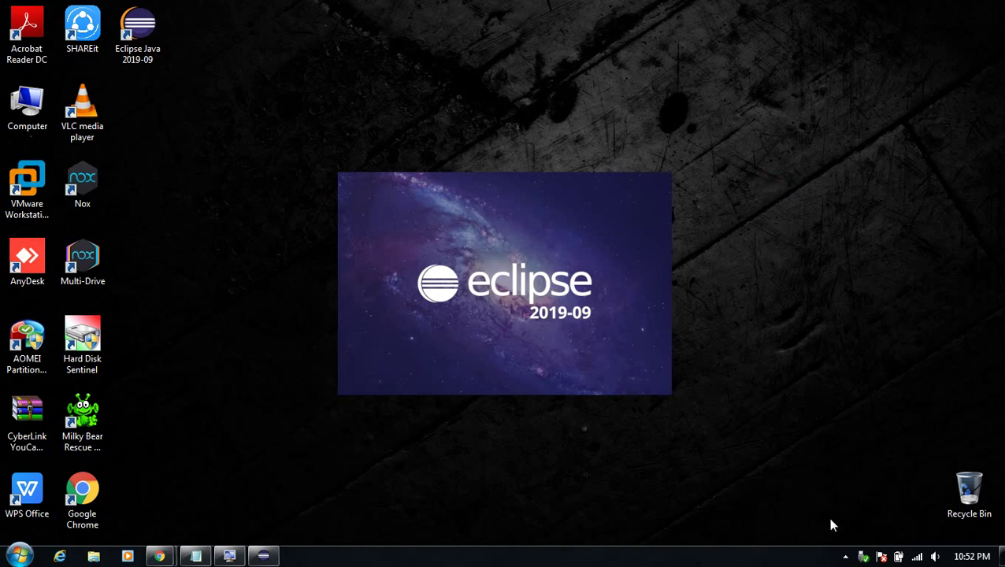
right_click(831, 316)
click(877, 112)
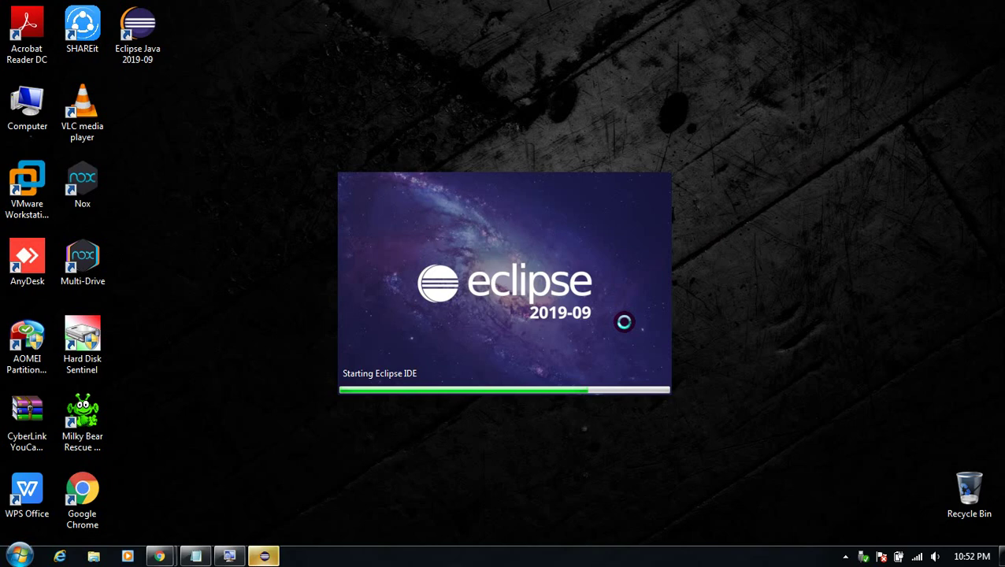
click(845, 556)
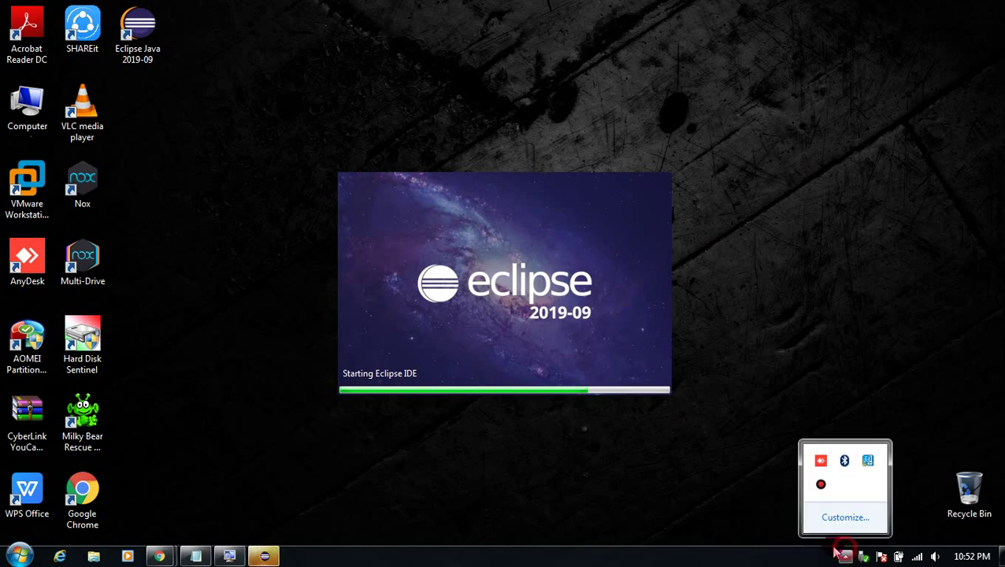
click(721, 458)
right_click(745, 189)
click(770, 230)
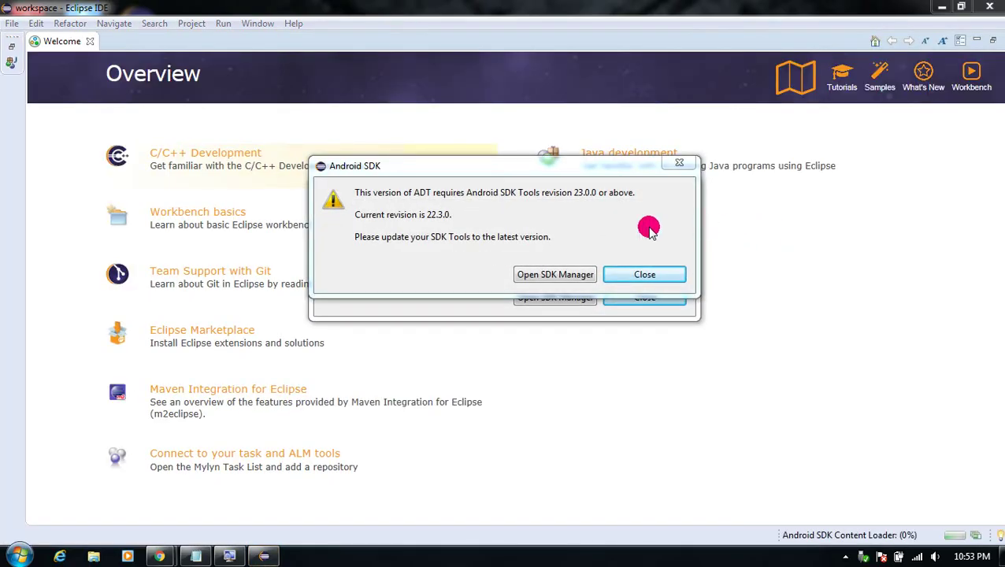
Dismiss both Android SDK version warnings without opening the SDK Manager and close the Welcome page
click(652, 275)
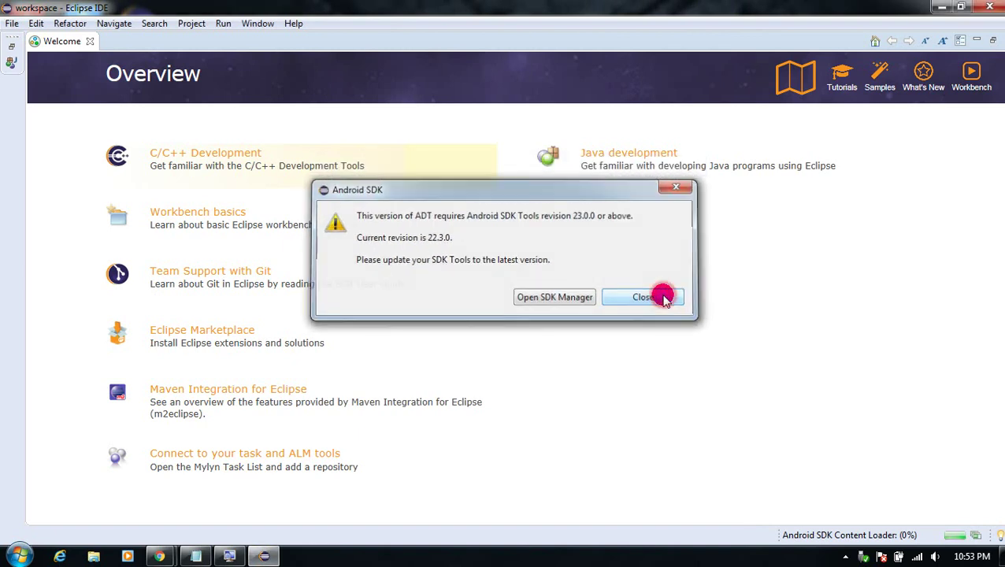
click(644, 297)
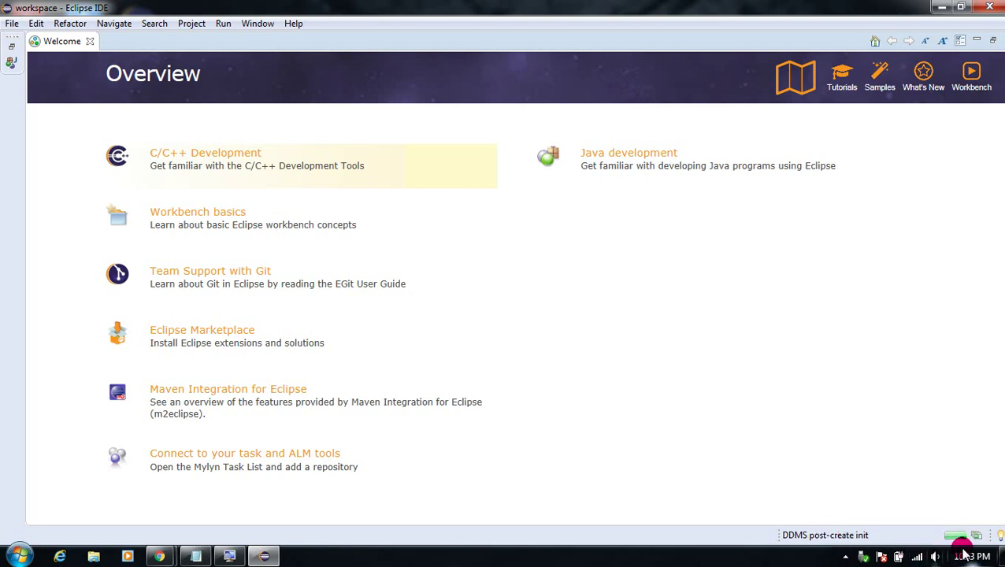
mouse_move(964, 554)
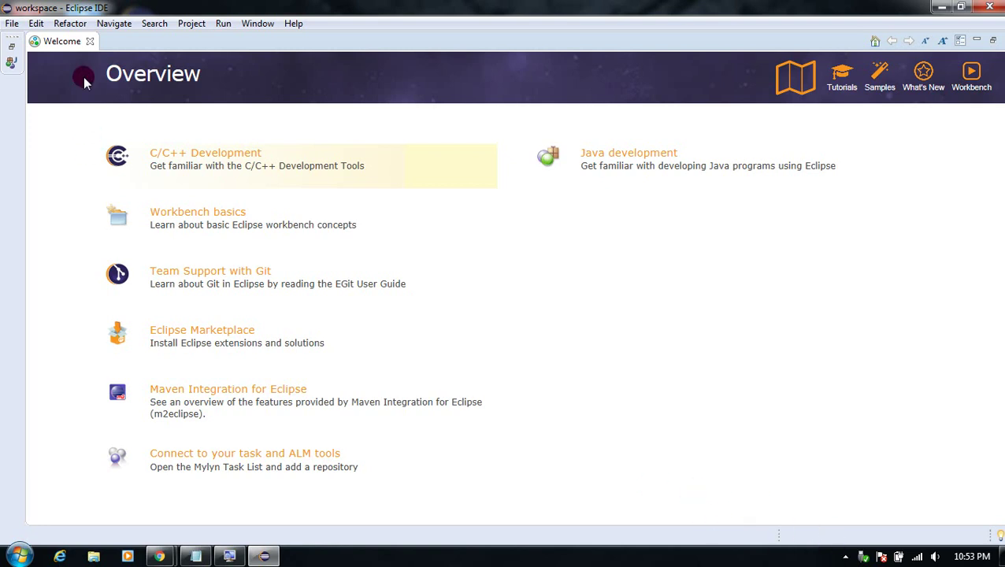
click(91, 41)
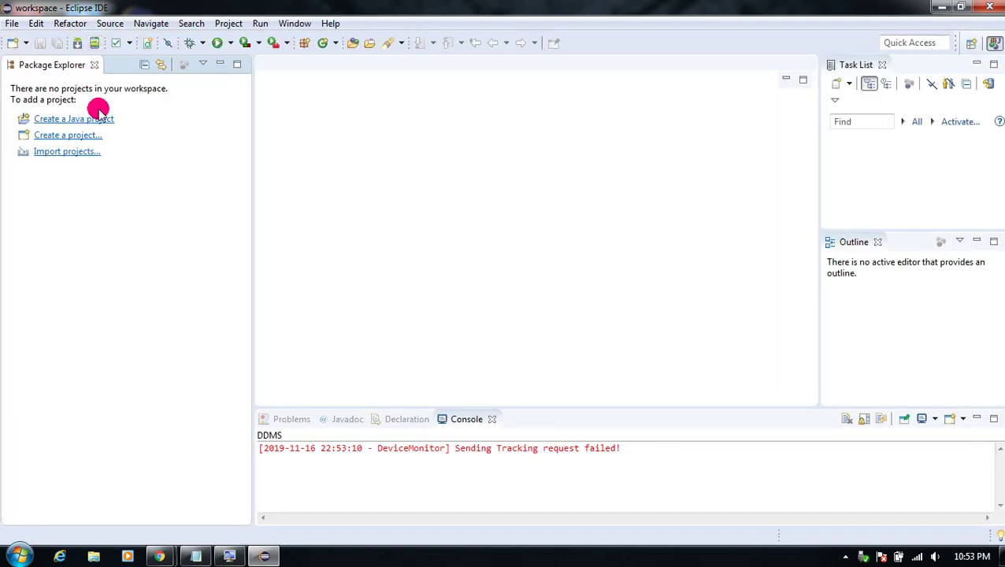
Open the wizard selection for creating something new and expand the Android category
click(15, 23)
mouse_move(37, 23)
click(315, 74)
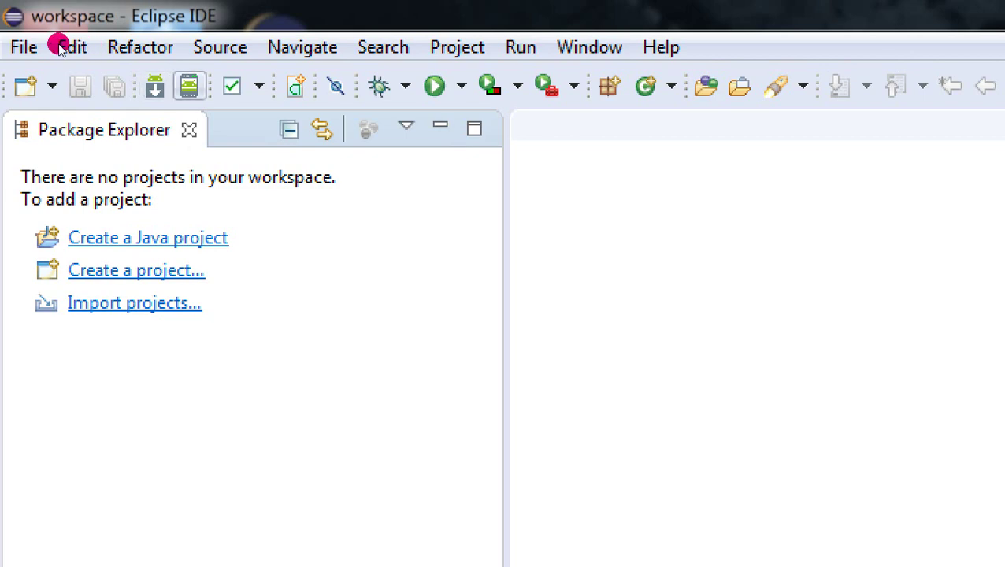
click(19, 22)
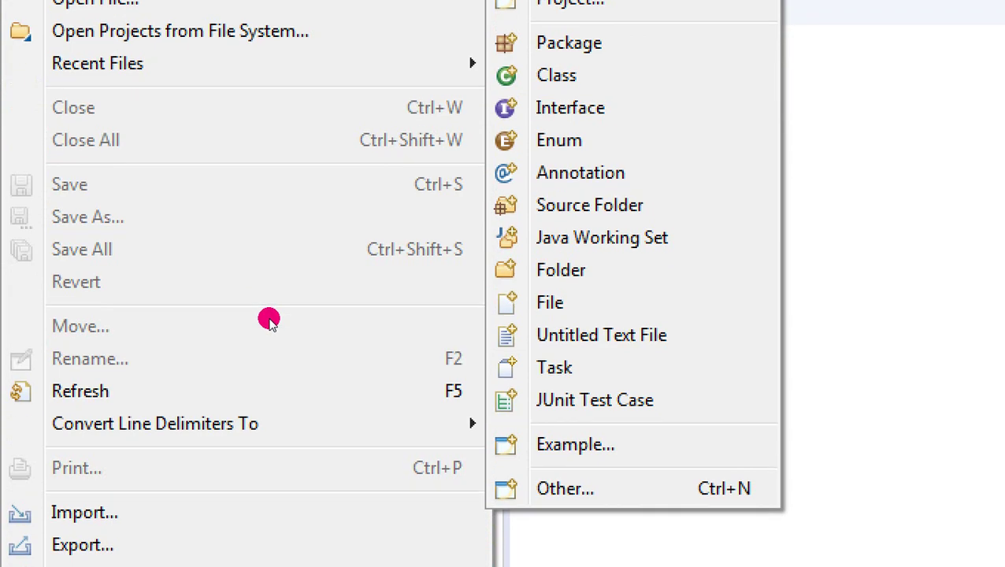
key(ctrl+n)
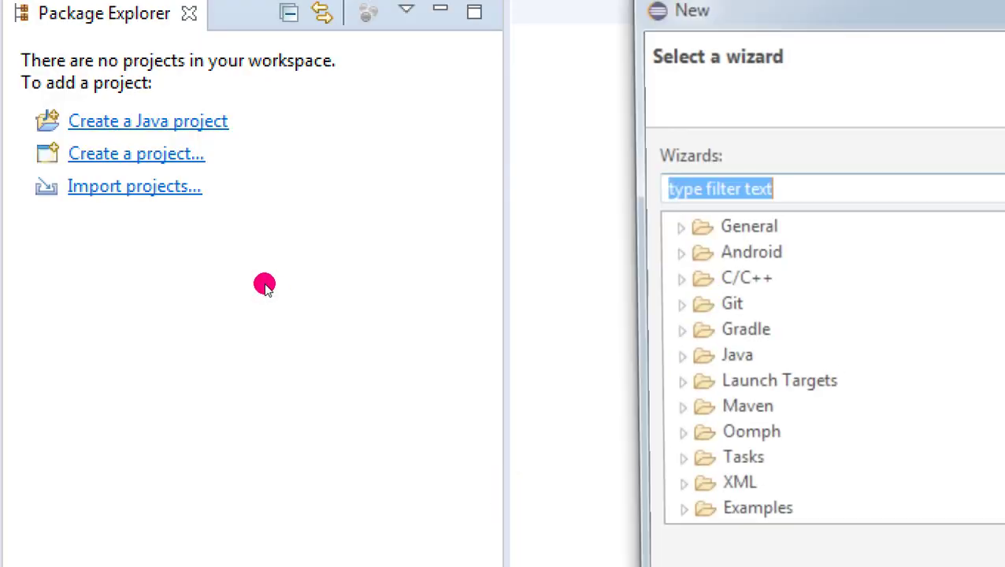
key(Tab)
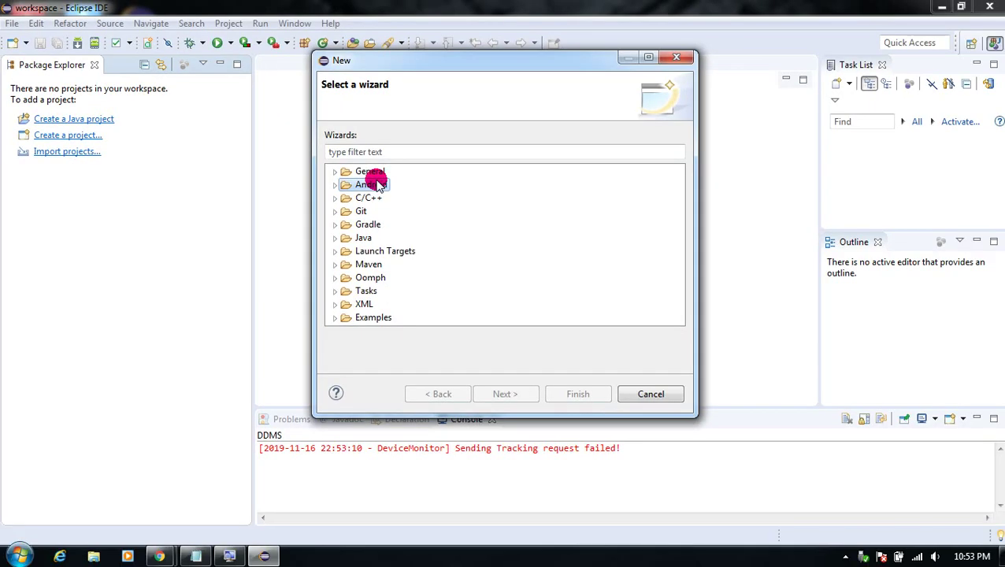
click(335, 184)
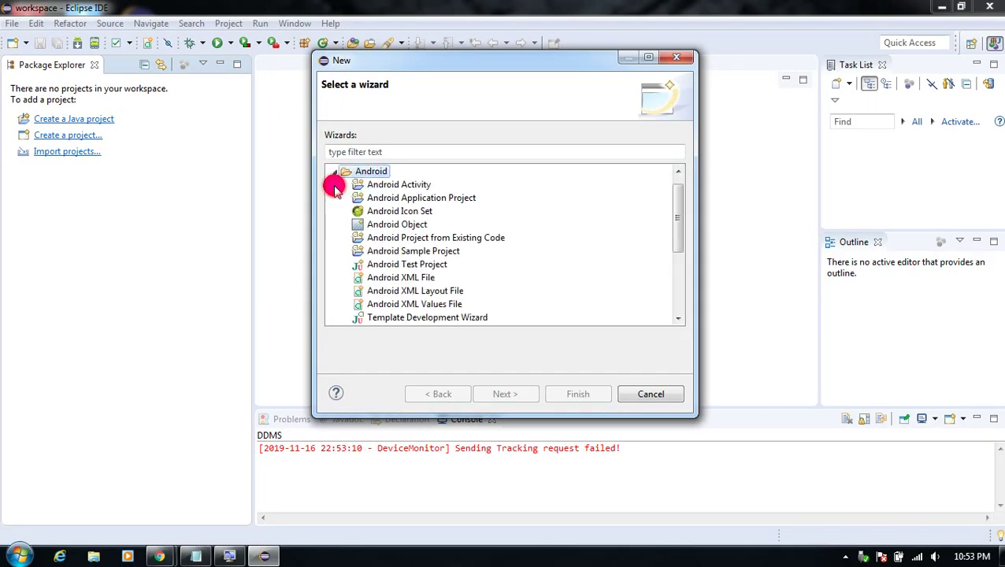
Select the Android Application Project wizard and close the wizard selection without creating a project
click(415, 202)
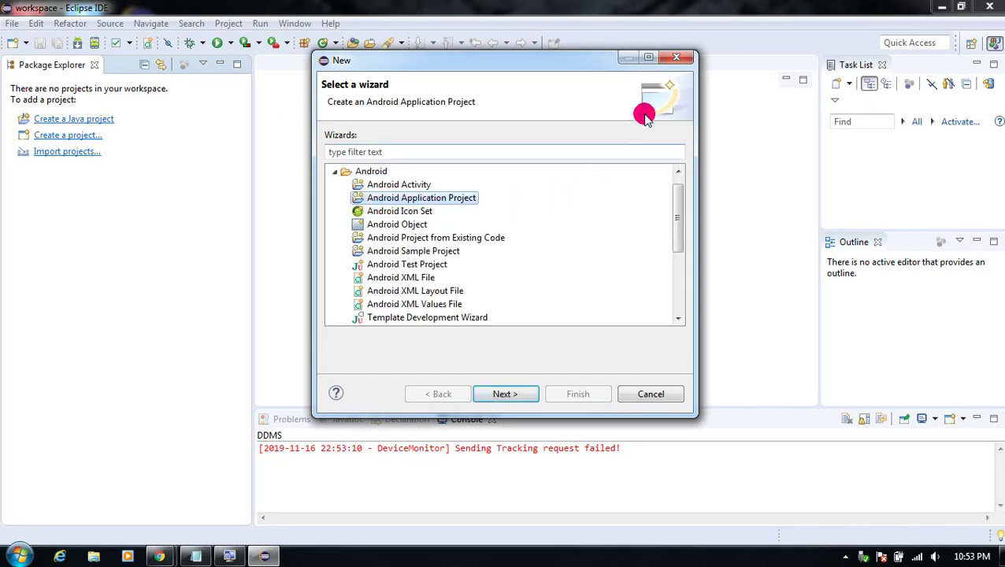
click(675, 62)
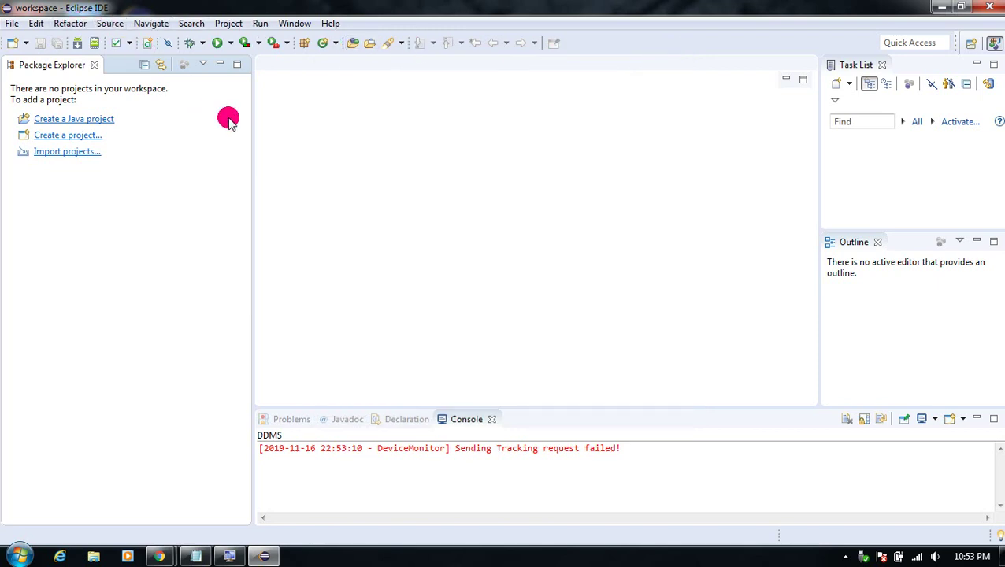
Show the desktop, switch to the Notepad notes and start a new paragraph below "it will take some time to install"
key(super+d)
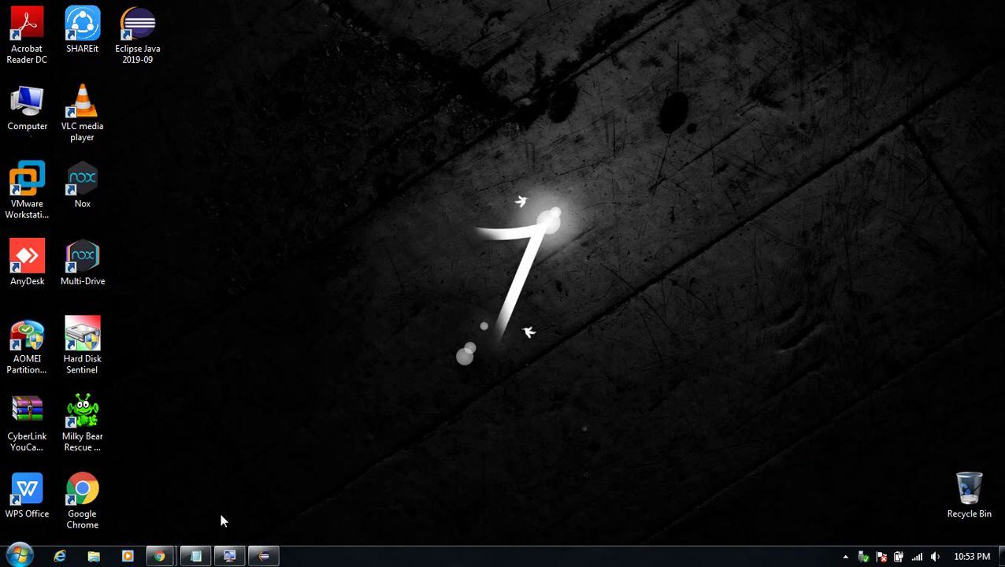
click(196, 556)
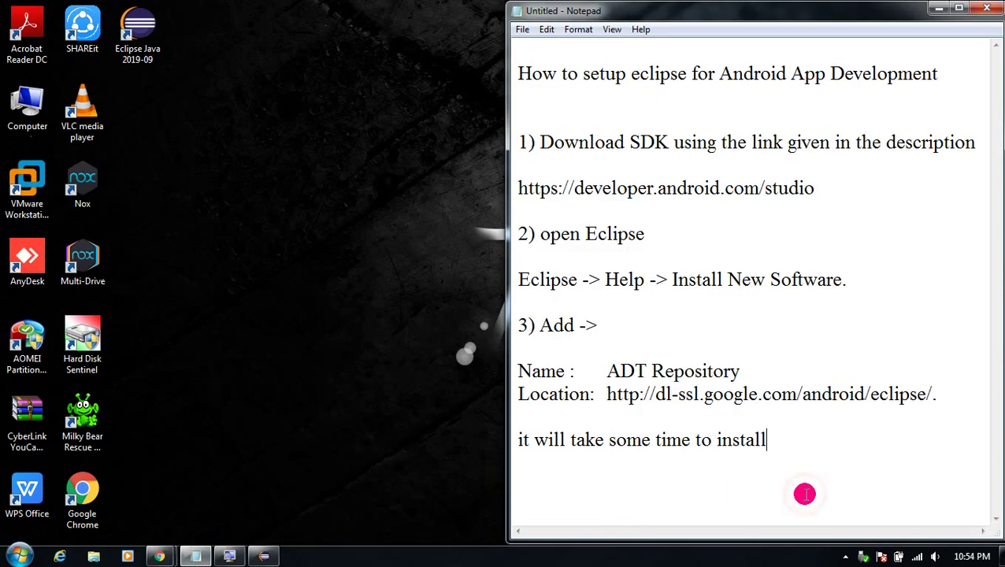
key(Return)
key(Return)
text(Now R)
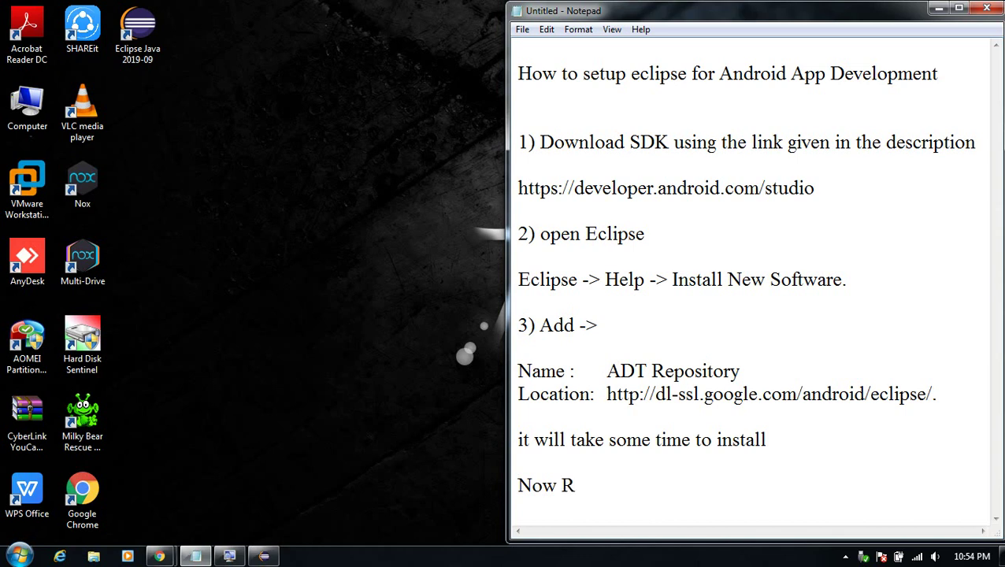
key(BackSpace)
key(BackSpace)
key(BackSpace)
key(BackSpace)
key(BackSpace)
click(846, 557)
click(738, 524)
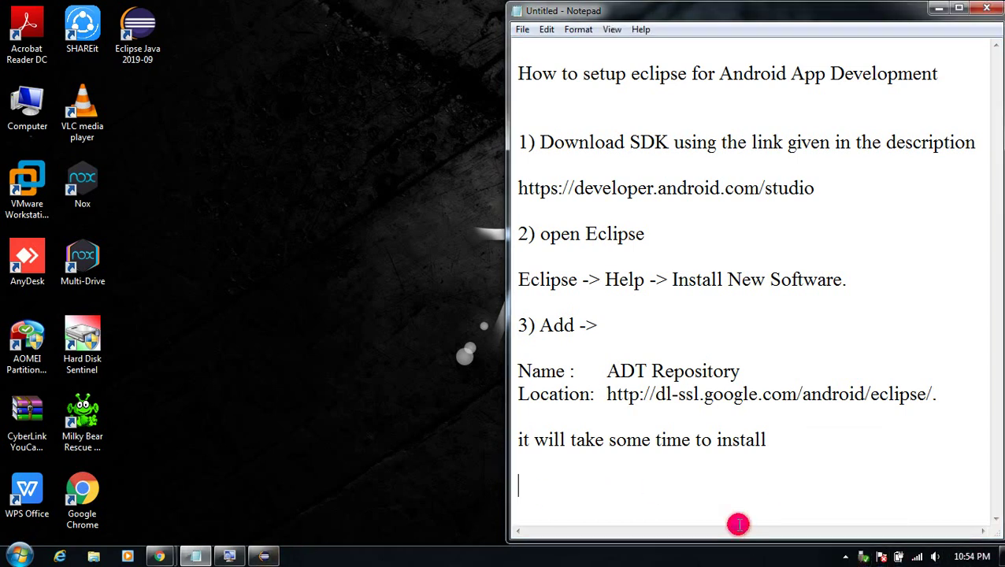
Add the line "Set the SDK Path," and, after two blank lines, "Link is in the Description for how to set SDK path"
key(alt)
text(Set the SDK Path,)
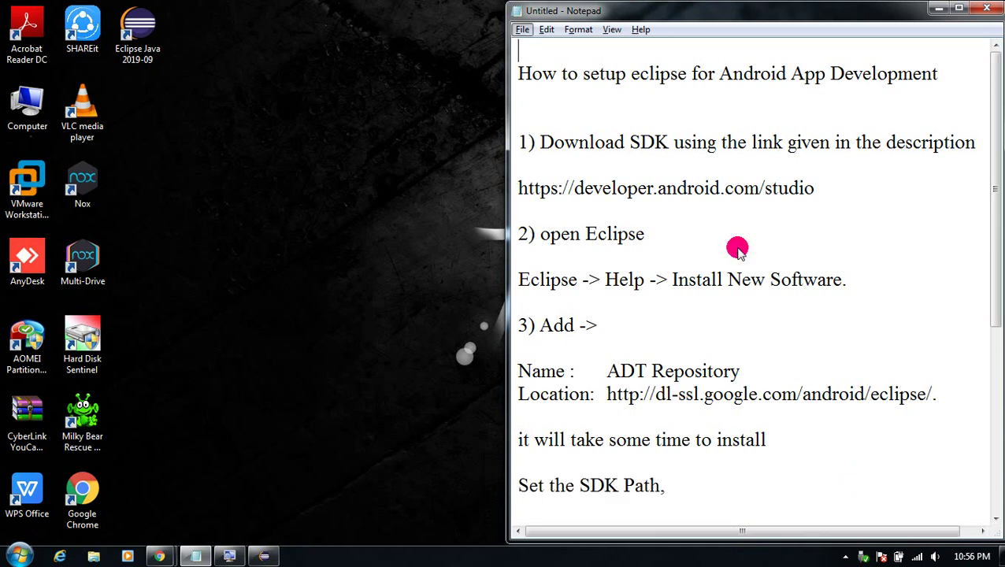
key(Return)
key(Return)
key(Return)
text(Link is in the Description for how to set SDK path)
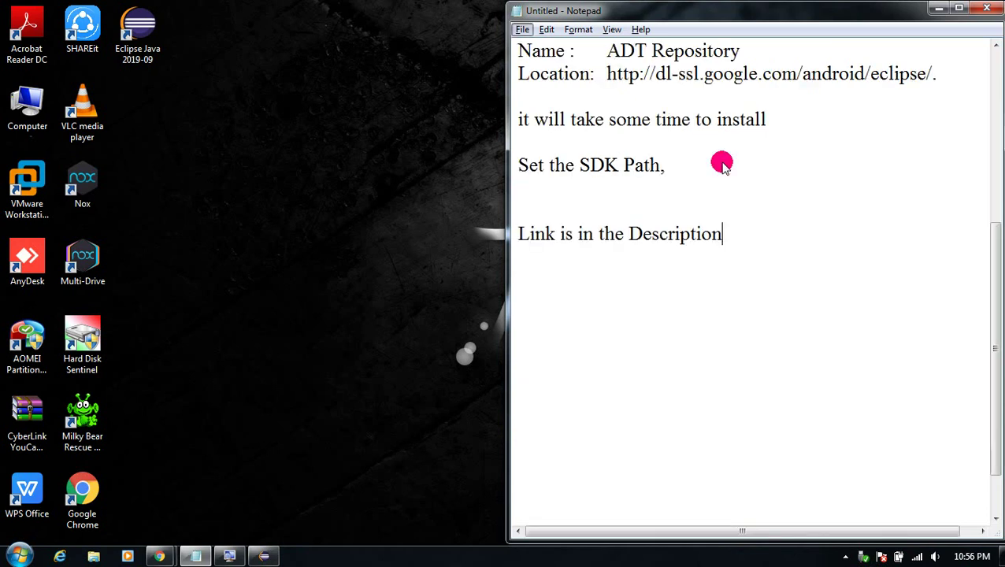
Finish the notes with the separate paragraphs "Now you can create the Android Application" and "Happy Coding :-)"
key(Return)
key(Return)
text(Now you can create the Android Application)
key(Return)
key(Return)
text(Happy Coding :-))
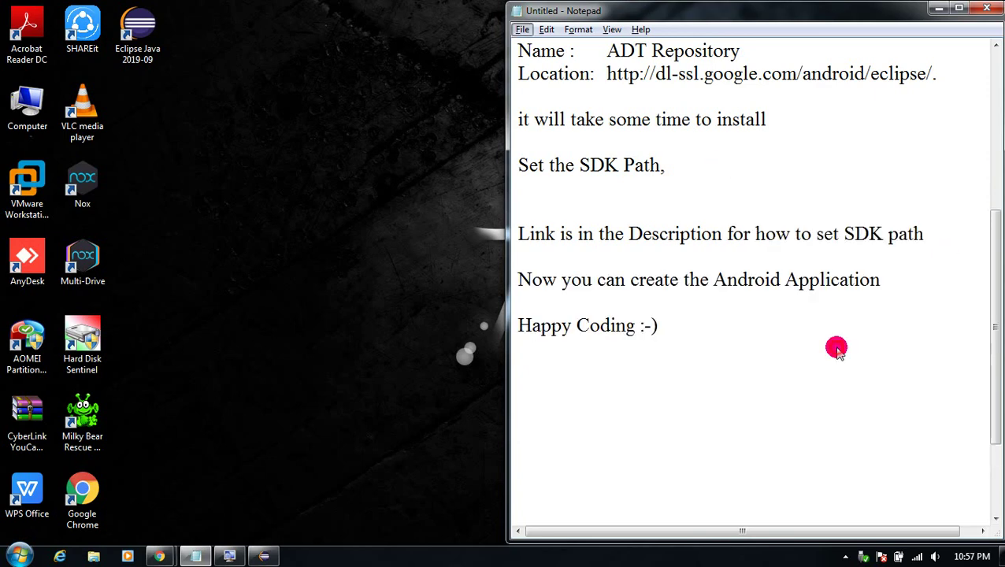